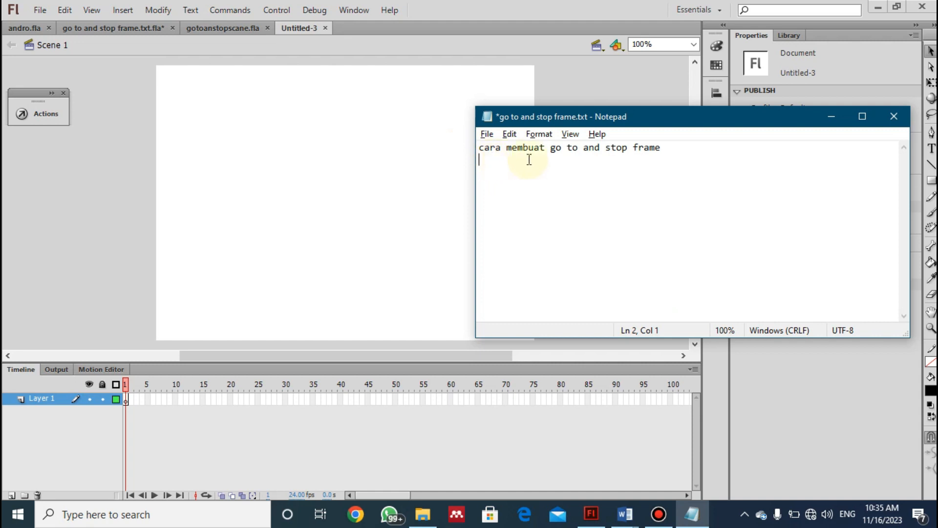
- In the Notepad notes, add the line "1. buat tombol" below the title "cara membuat go to and stop frame"
{"action": "left_click_drag", "start_coordinate": [550, 147], "coordinate": [657, 147]}
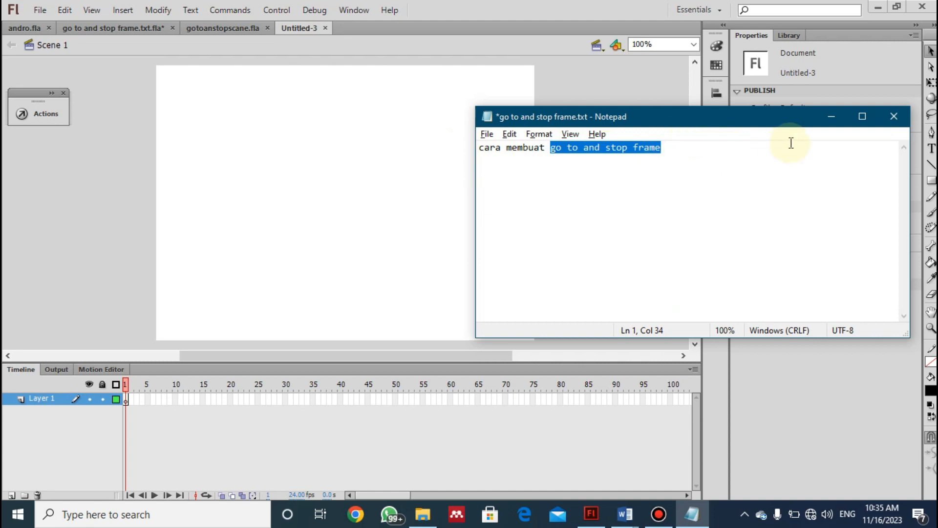
{"action": "left_click", "coordinate": [413, 199]}
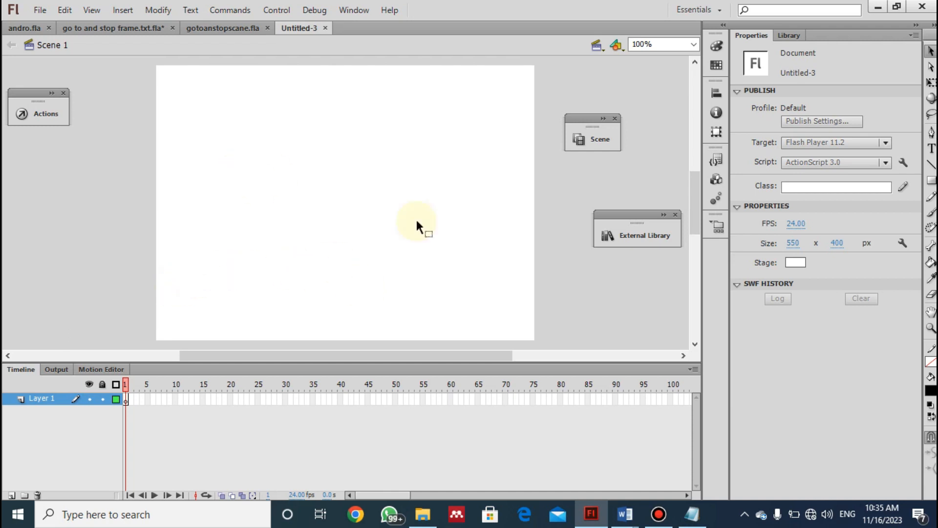
{"action": "left_click", "coordinate": [691, 513]}
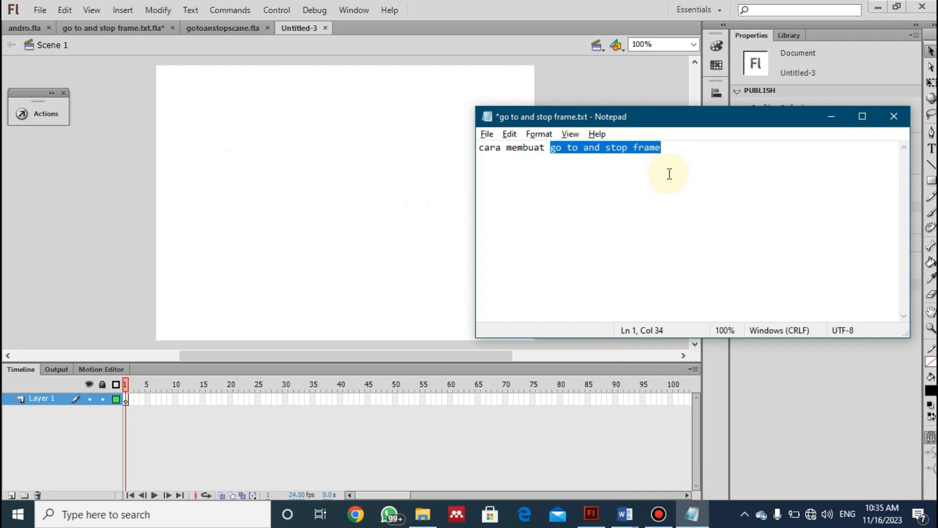
{"action": "left_click", "coordinate": [680, 153]}
{"action": "key", "text": "Return"}
{"action": "type", "text": "1. buat tombol"}
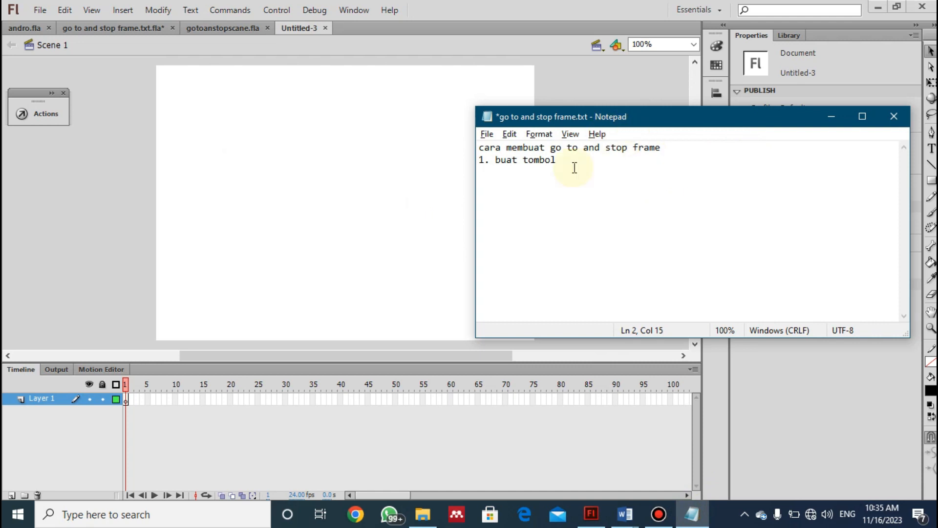
- Switch back to the blank Flash document and open the common library of Buttons
{"action": "left_click", "coordinate": [374, 240]}
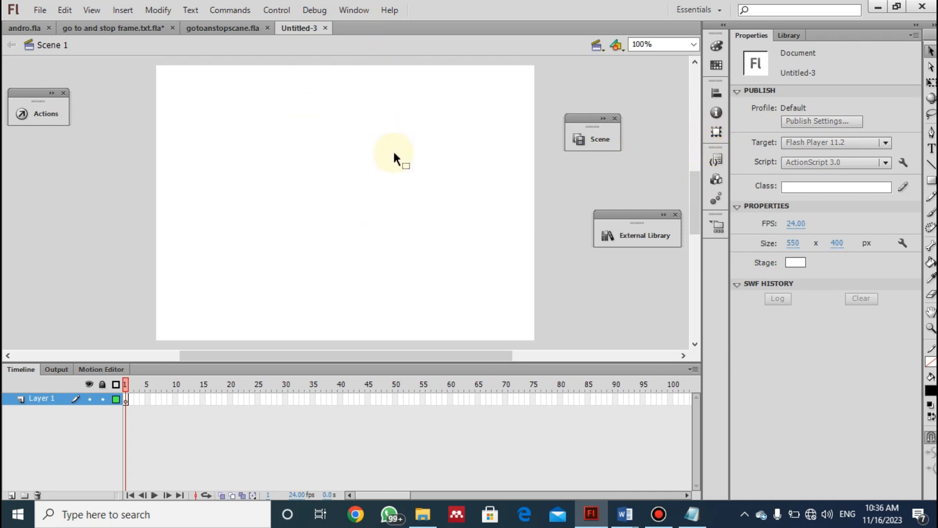
{"action": "left_click", "coordinate": [347, 13]}
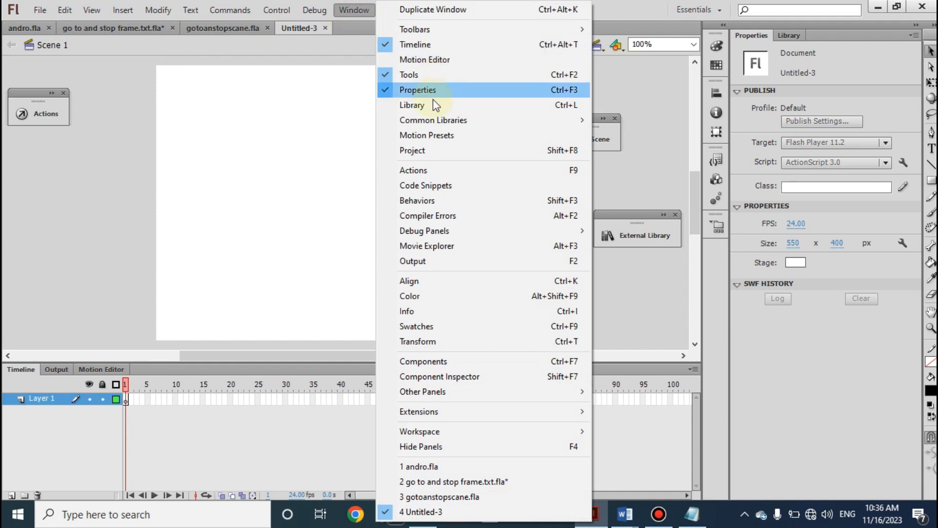
{"action": "mouse_move", "coordinate": [444, 122]}
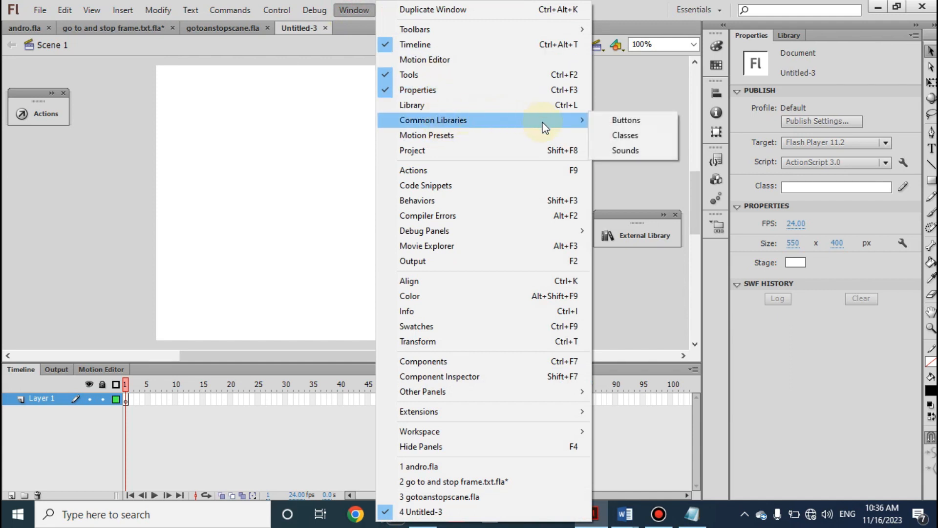
{"action": "left_click", "coordinate": [622, 121]}
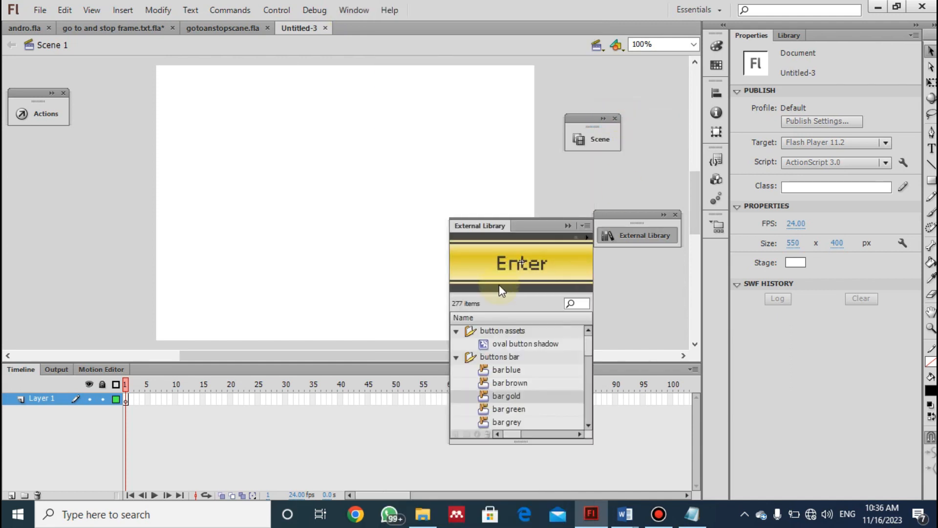
- Separate the External Library from the Scene panel and float it expanded beside the stage
{"action": "left_click_drag", "start_coordinate": [543, 223], "coordinate": [577, 142]}
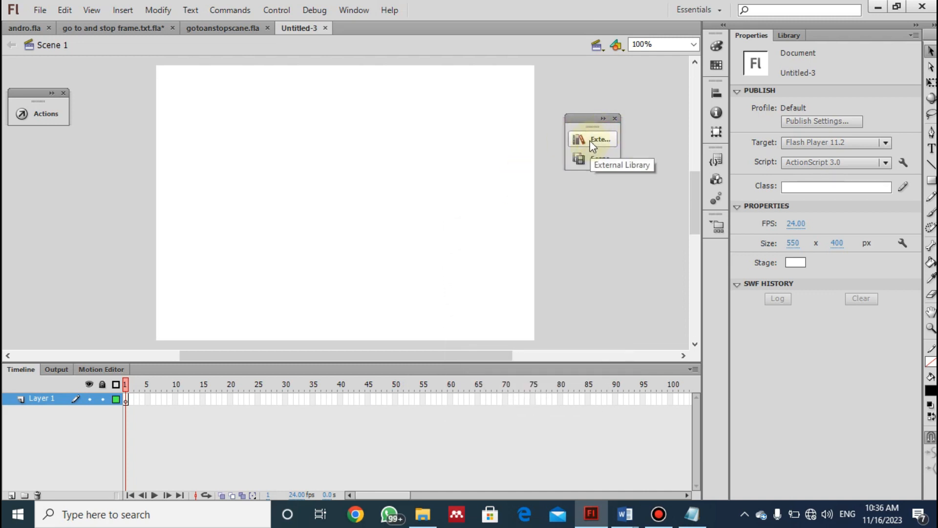
{"action": "left_click", "coordinate": [590, 141]}
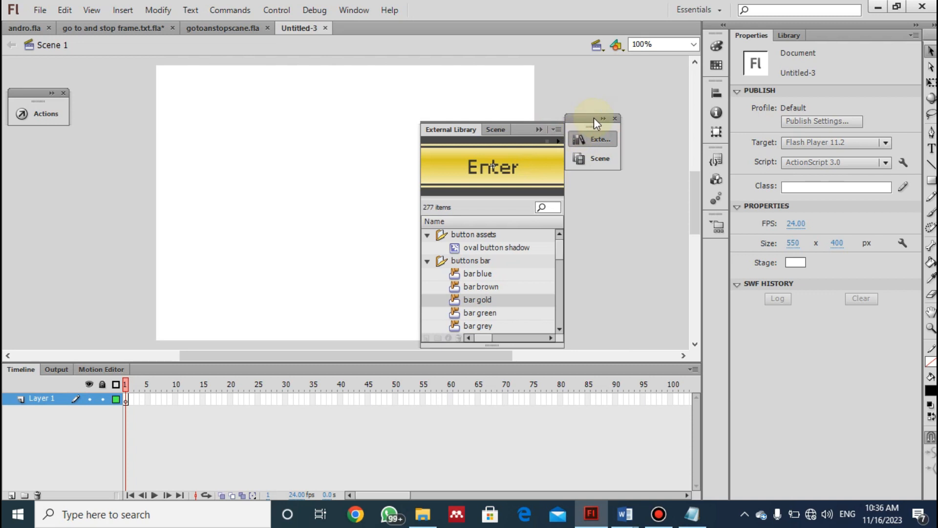
{"action": "left_click_drag", "start_coordinate": [593, 140], "coordinate": [620, 249]}
{"action": "left_click_drag", "start_coordinate": [585, 123], "coordinate": [626, 123]}
{"action": "left_click", "coordinate": [621, 249]}
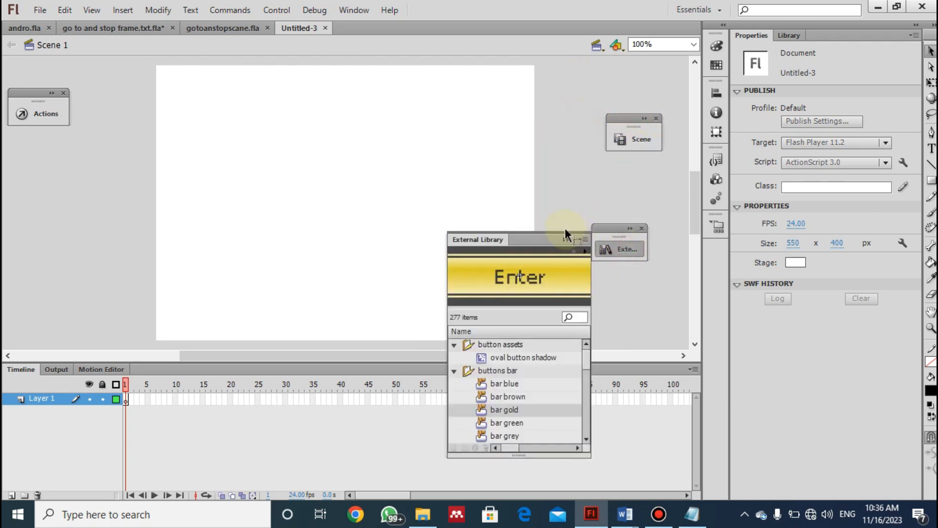
{"action": "left_click_drag", "start_coordinate": [544, 236], "coordinate": [587, 181]}
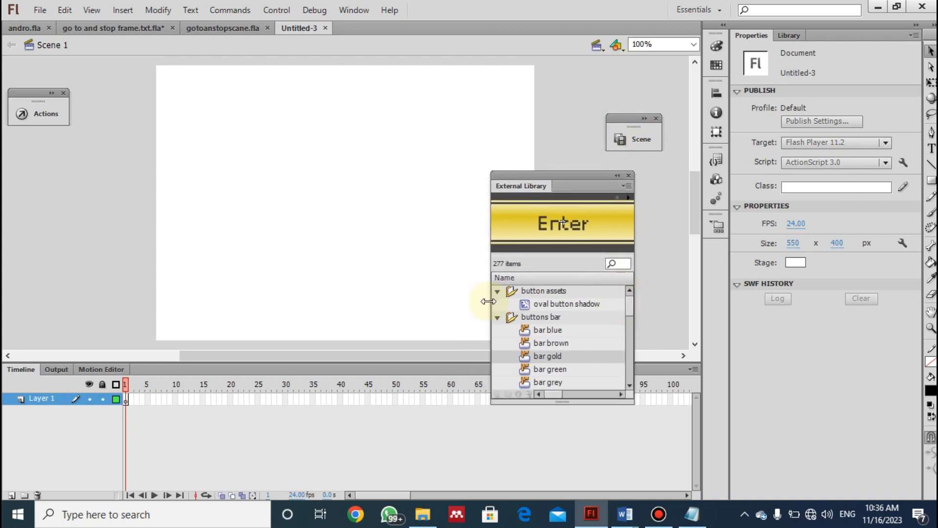
- Browse the buttons bar and buttons bar capped folders, previewing the blue, brown, green and gold bar buttons
{"action": "left_click", "coordinate": [496, 317]}
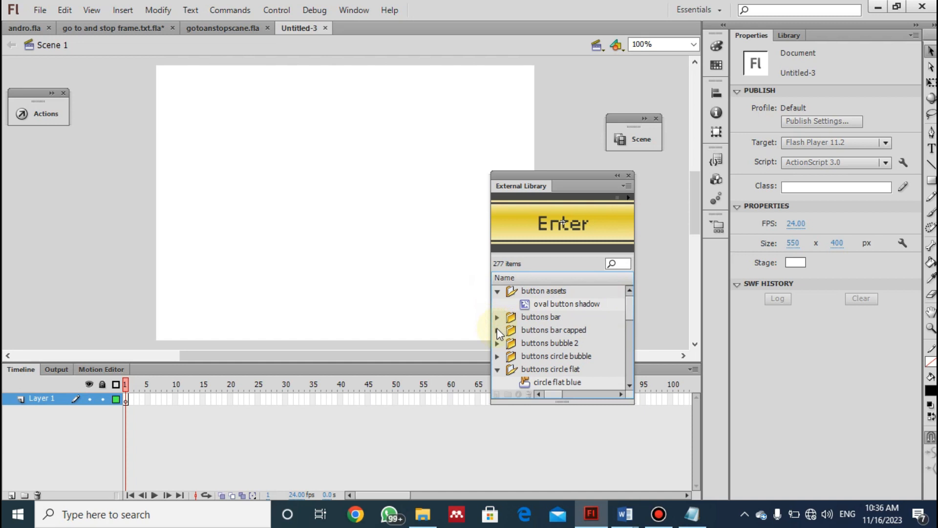
{"action": "left_click", "coordinate": [497, 330]}
{"action": "left_click", "coordinate": [498, 291]}
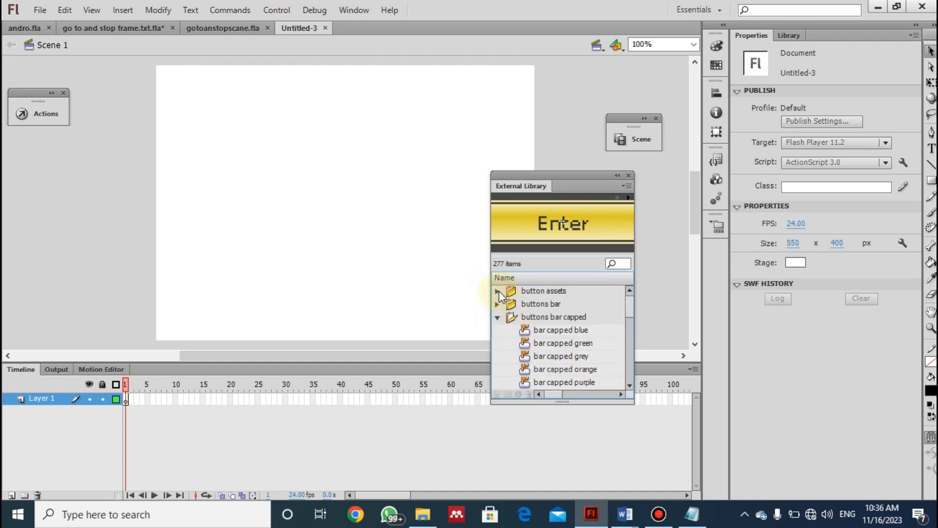
{"action": "left_click", "coordinate": [497, 303]}
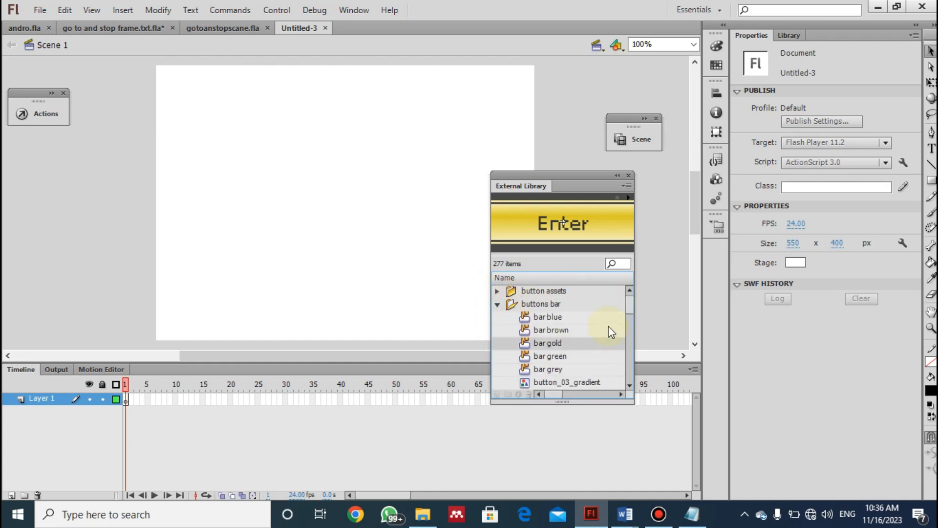
{"action": "left_click", "coordinate": [555, 329]}
{"action": "left_click", "coordinate": [553, 308]}
{"action": "left_click", "coordinate": [546, 318]}
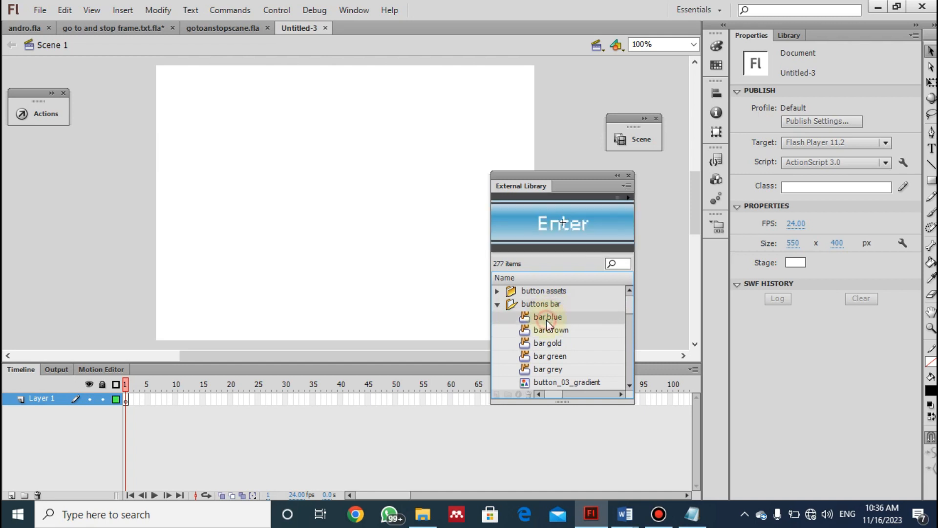
{"action": "left_click", "coordinate": [549, 356]}
{"action": "left_click", "coordinate": [547, 343]}
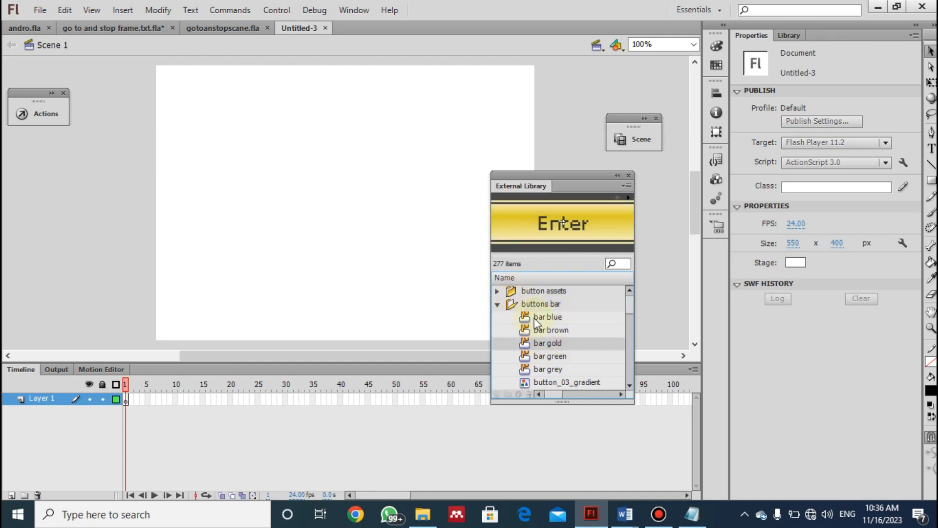
{"action": "left_click", "coordinate": [497, 304]}
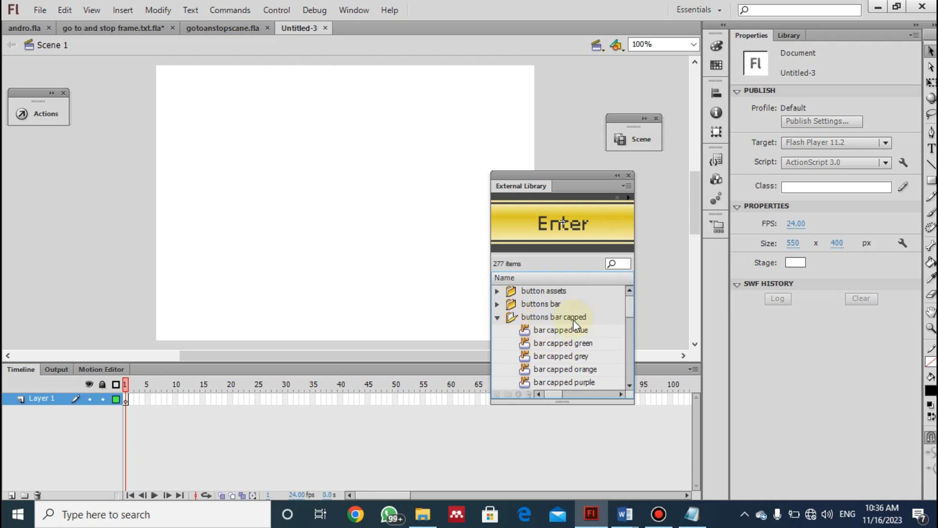
- Preview the capped bar buttons and place a bar capped blue button on the stage at about X 150, Y 172
{"action": "left_click", "coordinate": [563, 330]}
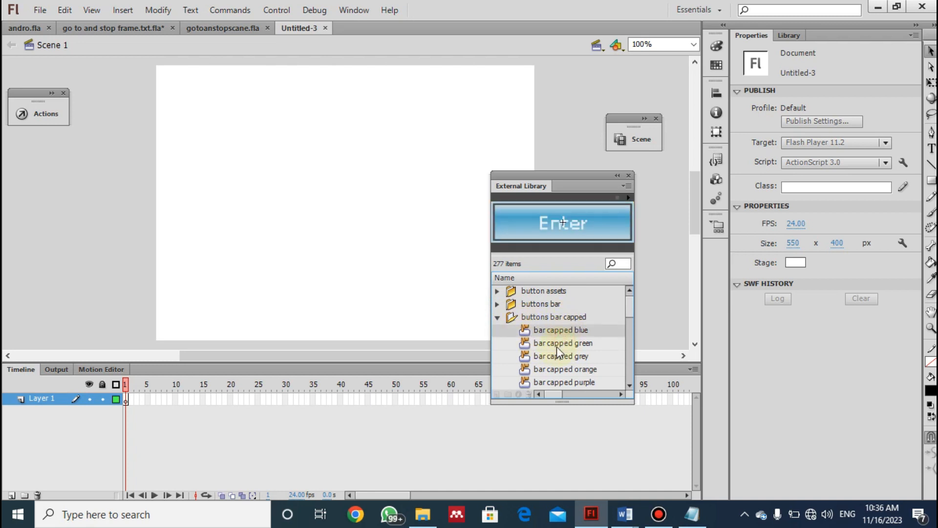
{"action": "left_click", "coordinate": [556, 346]}
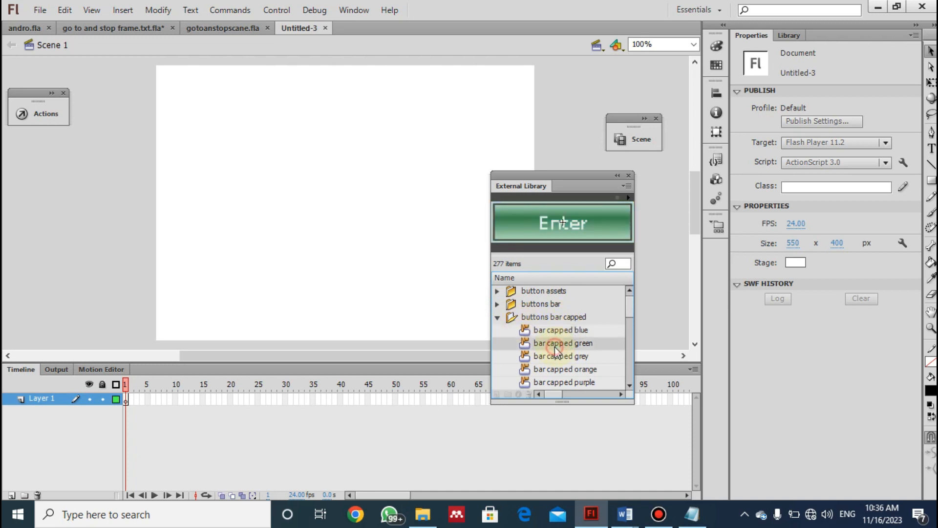
{"action": "left_click", "coordinate": [581, 331]}
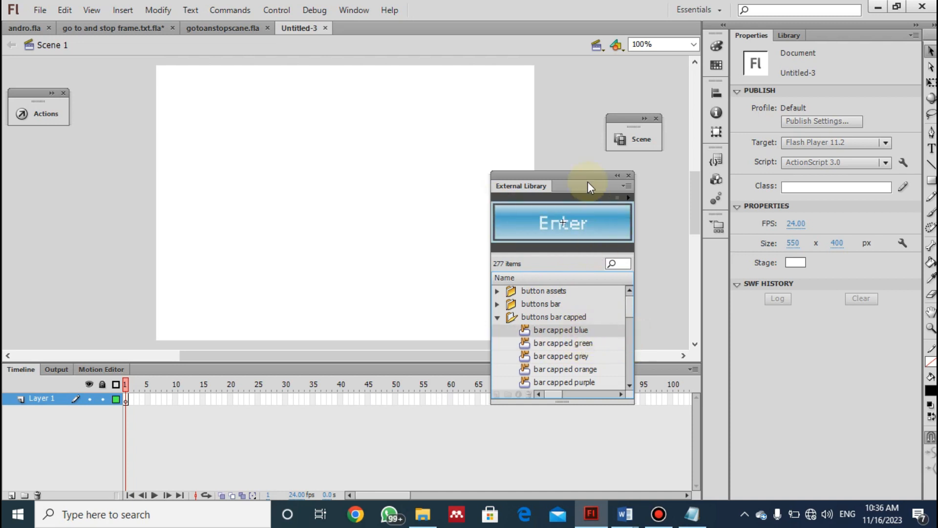
{"action": "left_click_drag", "start_coordinate": [579, 176], "coordinate": [618, 174]}
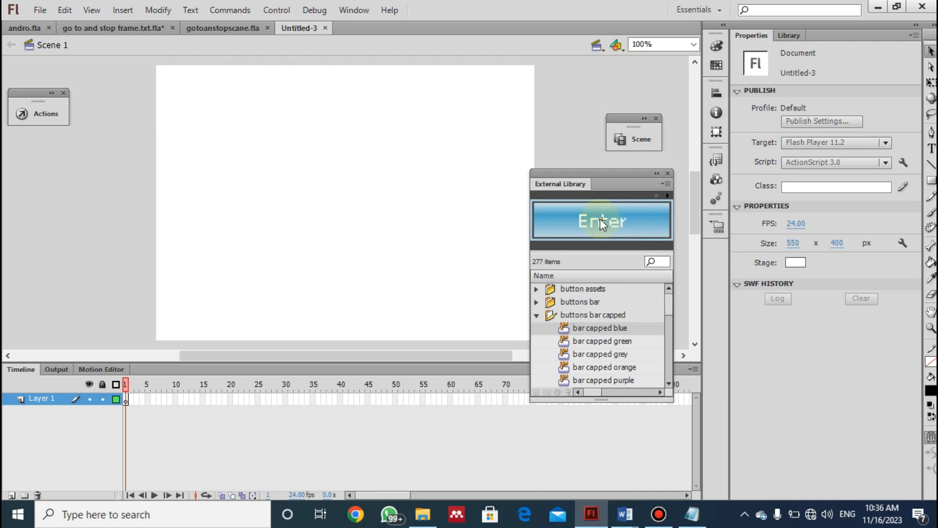
{"action": "left_click_drag", "start_coordinate": [629, 219], "coordinate": [277, 183]}
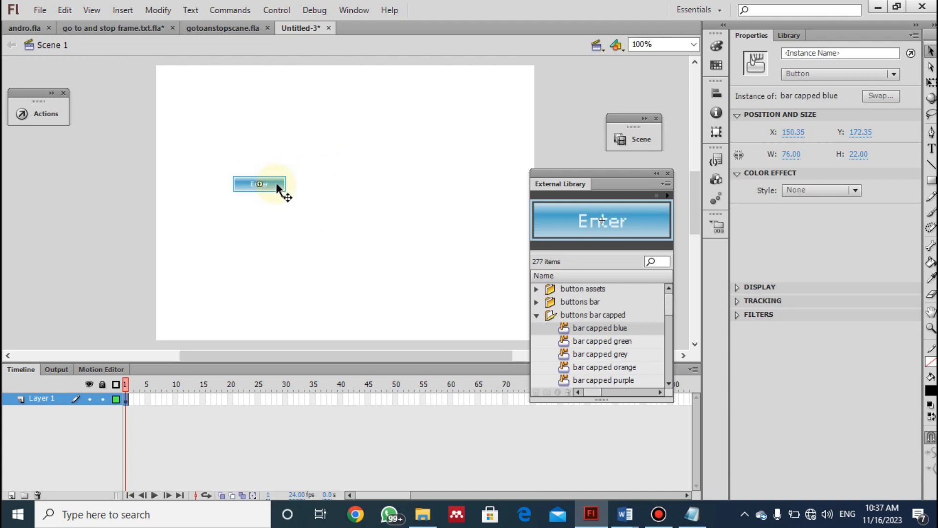
- Enlarge the blue button with Free Transform to about 148 x 64 px and move it to about X 189, Y 226
{"action": "left_click", "coordinate": [931, 84]}
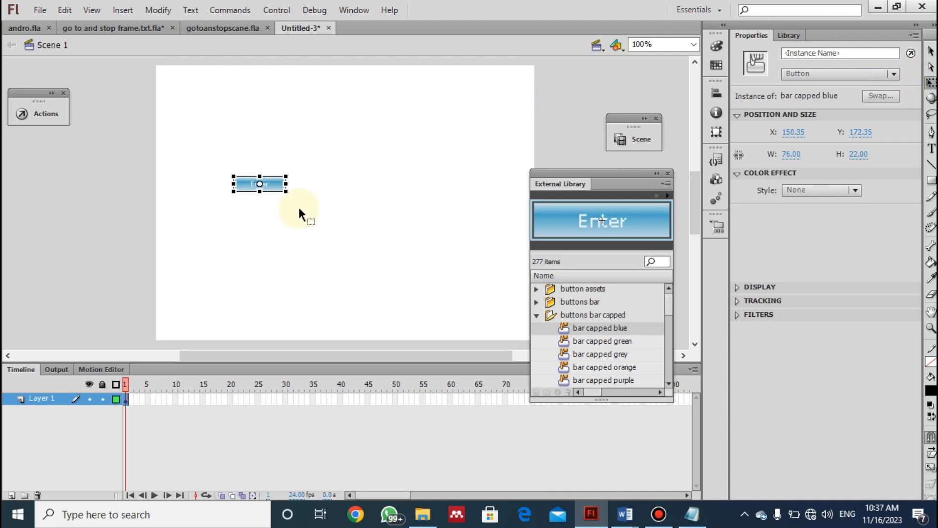
{"action": "left_click_drag", "start_coordinate": [287, 194], "coordinate": [315, 208]}
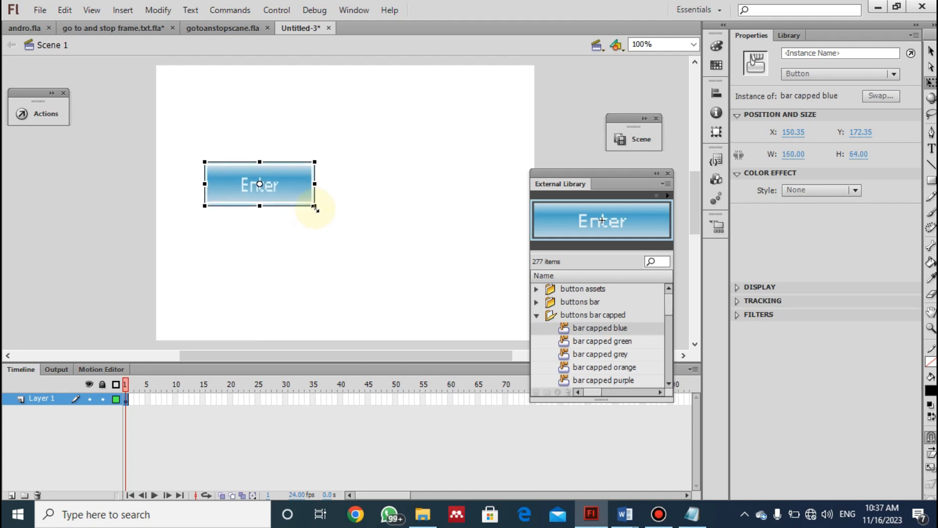
{"action": "left_click_drag", "start_coordinate": [315, 208], "coordinate": [296, 225]}
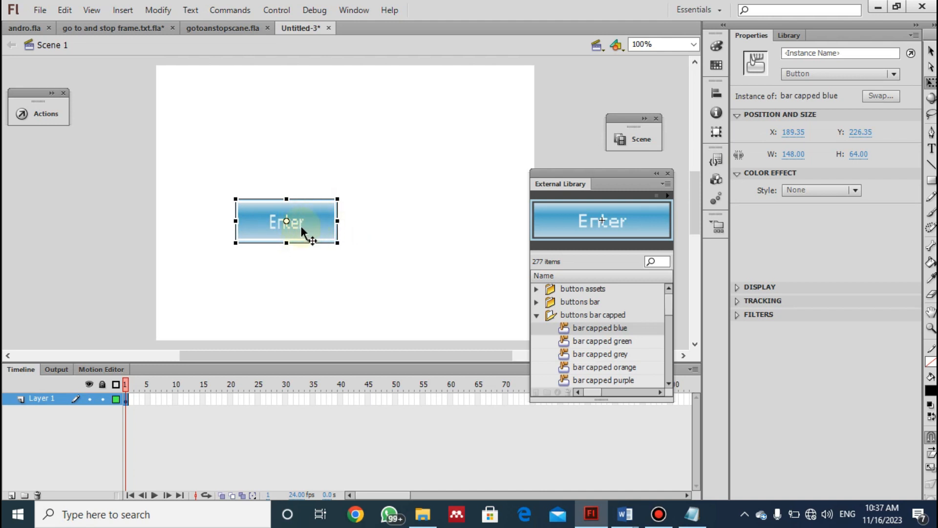
- Open the blue button symbol for editing, examine its border and box layers, and select its text layer
{"action": "double_click", "coordinate": [311, 216]}
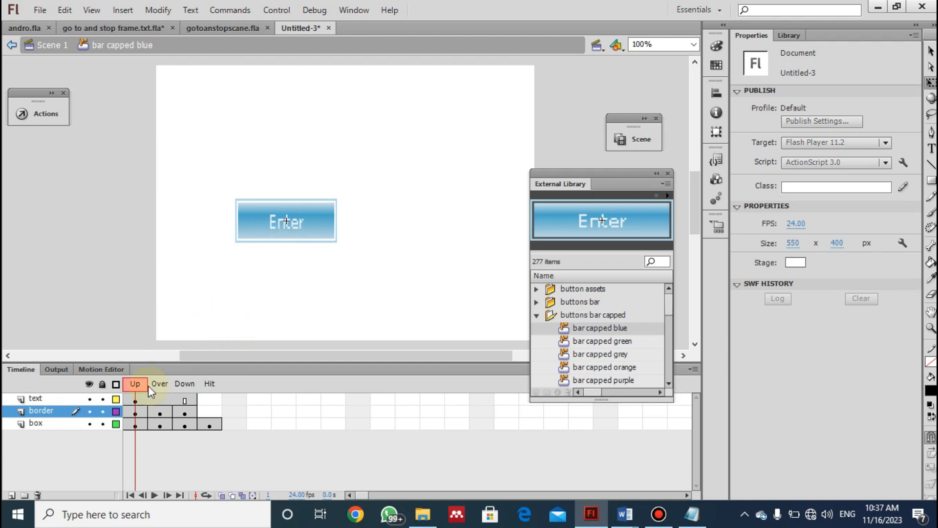
{"action": "left_click", "coordinate": [45, 397]}
{"action": "left_click", "coordinate": [40, 410]}
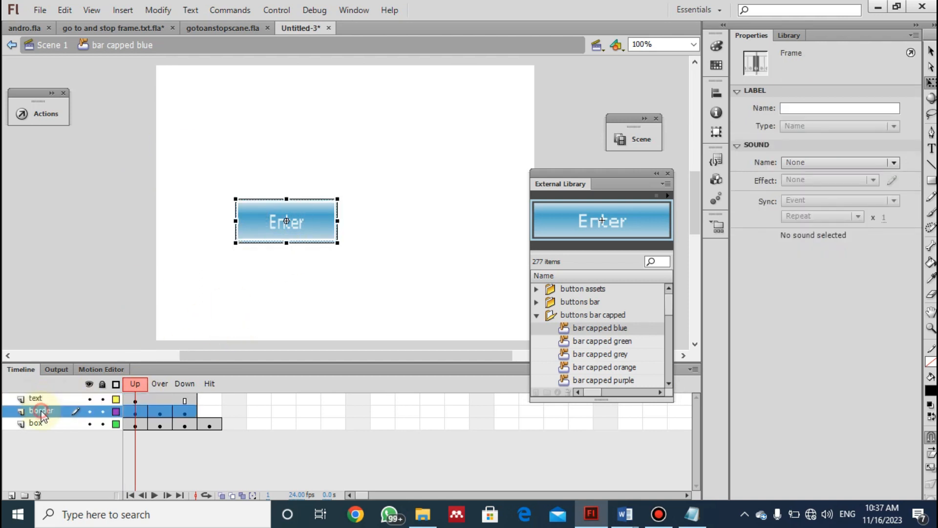
{"action": "left_click", "coordinate": [37, 423]}
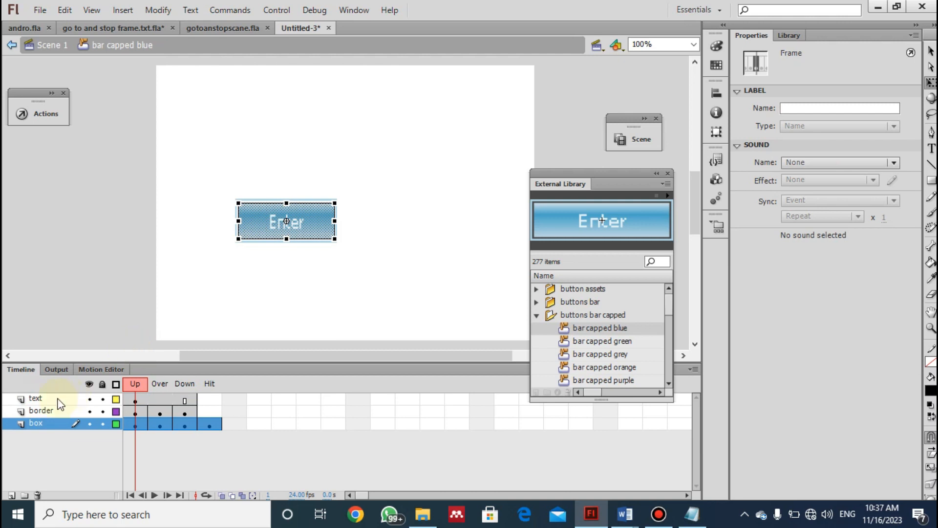
{"action": "left_click", "coordinate": [39, 398]}
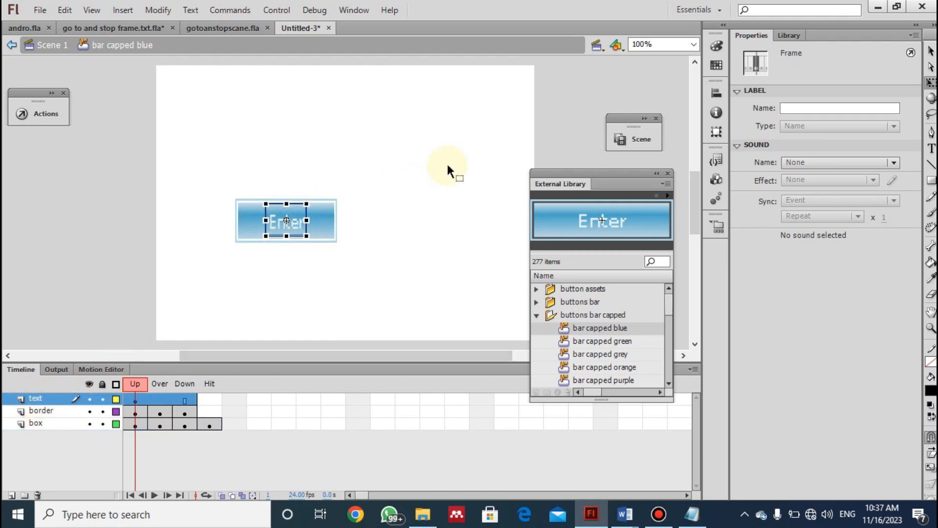
- Replace the button's "Enter" label with "Materi" using the Text tool, finishing with the Selection tool
{"action": "left_click", "coordinate": [931, 148]}
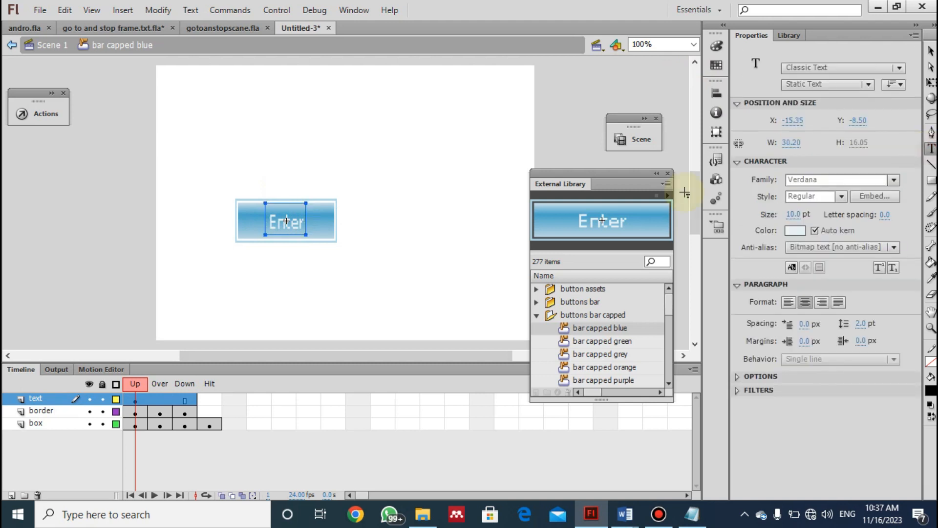
{"action": "left_click", "coordinate": [296, 225]}
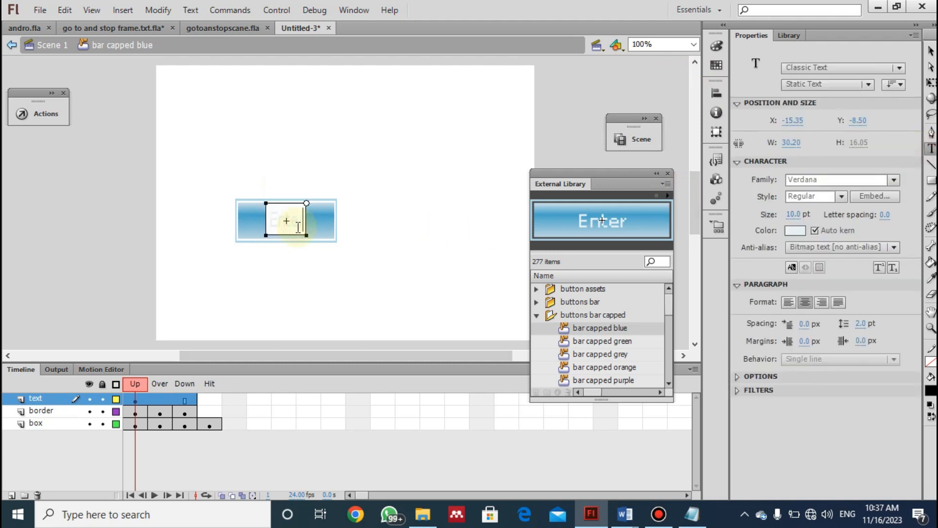
{"action": "key", "text": "BackSpace"}
{"action": "key", "text": "BackSpace"}
{"action": "key", "text": "BackSpace"}
{"action": "key", "text": "BackSpace"}
{"action": "key", "text": "BackSpace"}
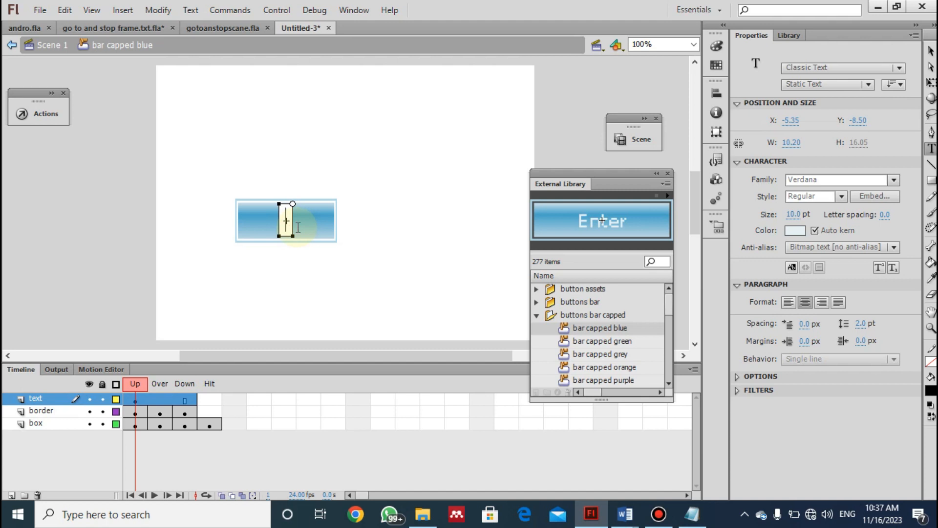
{"action": "type", "text": "Nex"}
{"action": "type", "text": "ter"}
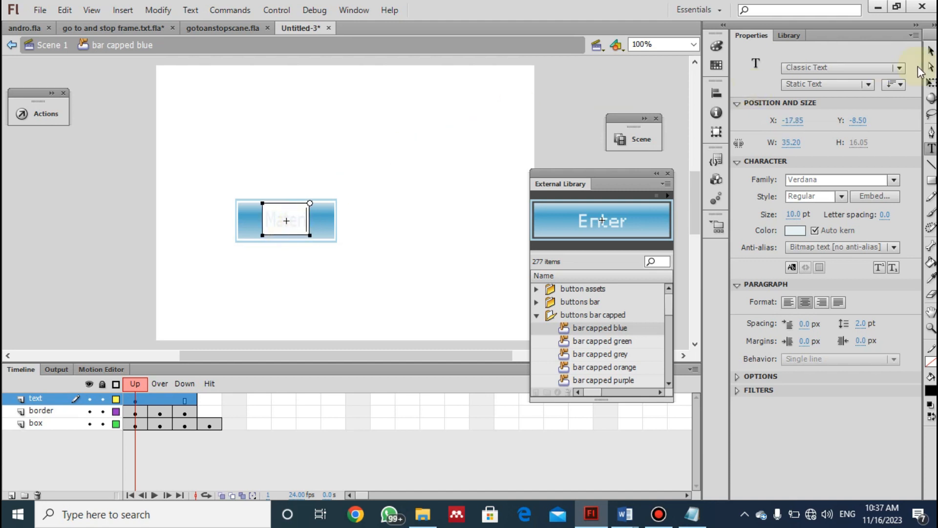
{"action": "left_click", "coordinate": [931, 50]}
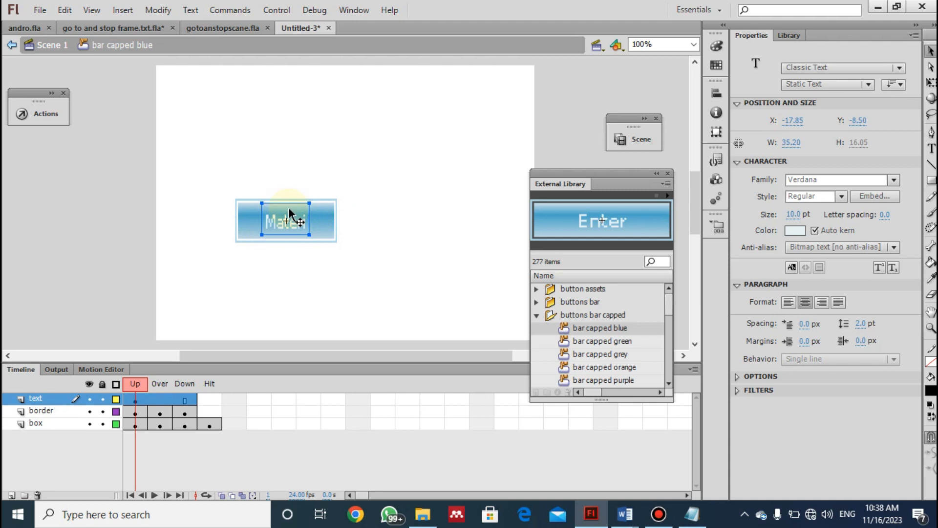
- Return to Scene 1 and move the Materi button near the stage centre, to about X 291, Y 220
{"action": "left_click", "coordinate": [12, 46]}
{"action": "left_click_drag", "start_coordinate": [263, 224], "coordinate": [337, 211]}
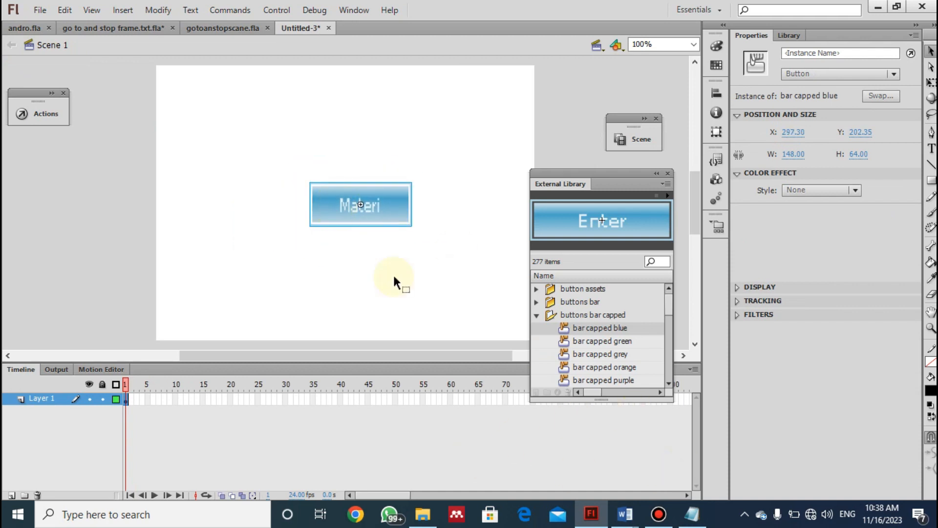
{"action": "left_click_drag", "start_coordinate": [381, 201], "coordinate": [351, 211]}
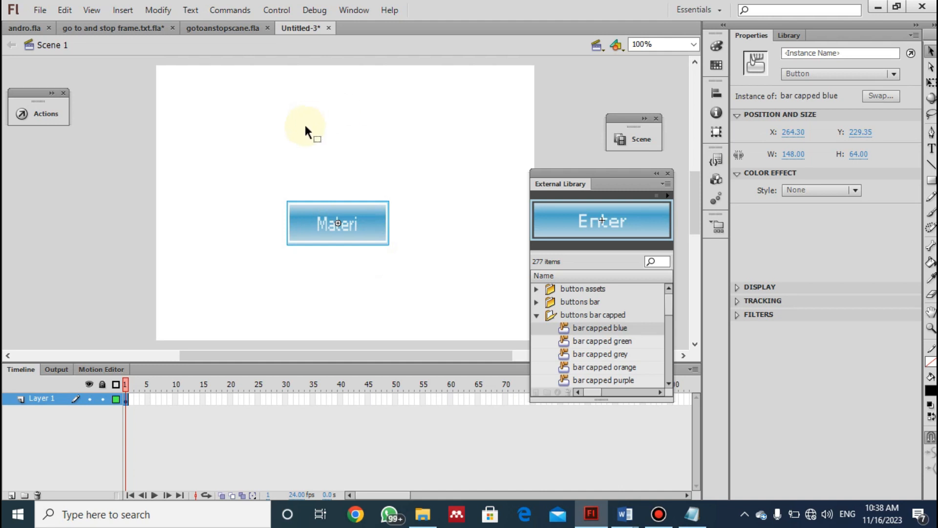
{"action": "left_click", "coordinate": [369, 227]}
{"action": "left_click_drag", "start_coordinate": [373, 228], "coordinate": [392, 222]}
- Switch to the Word document "DASAR-DASAR ADOBE FLASH CS6" to view its introductory passage on Flash, and return to Flash
{"action": "mouse_move", "coordinate": [625, 514]}
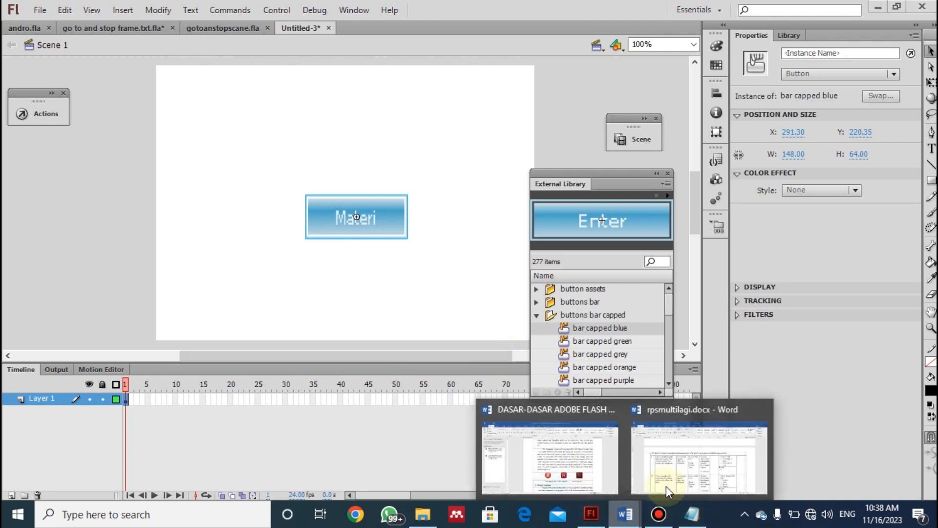
{"action": "mouse_move", "coordinate": [693, 479]}
{"action": "left_click", "coordinate": [562, 454]}
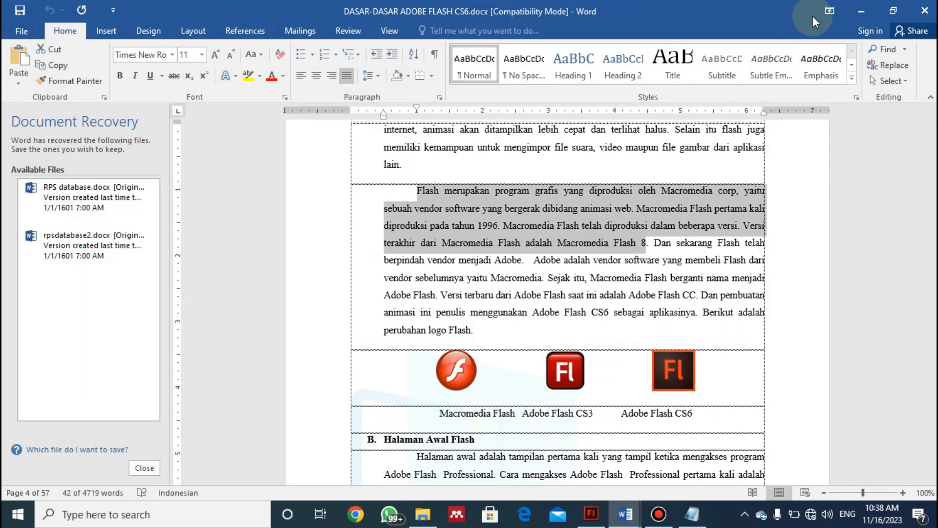
{"action": "left_click", "coordinate": [860, 7]}
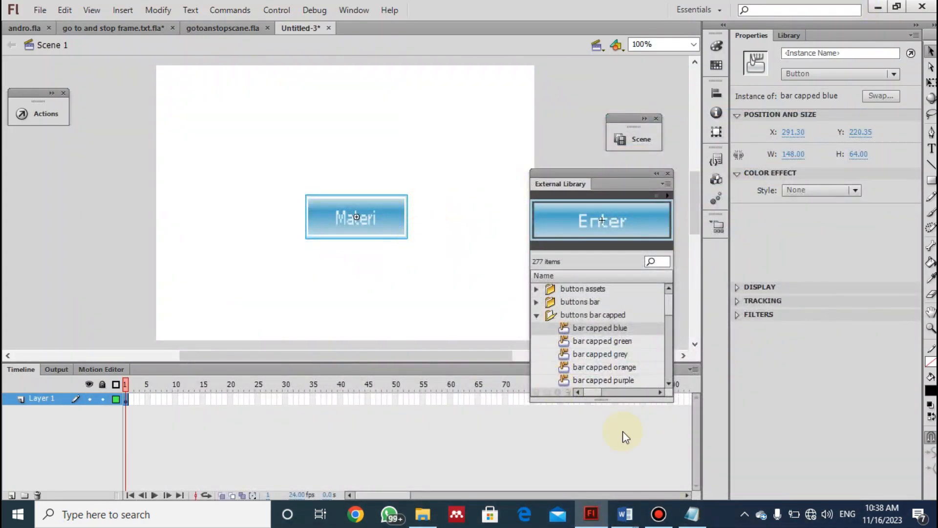
- Switch to the Notepad notes and start a new line below "1. buat tombol"
{"action": "left_click", "coordinate": [691, 514]}
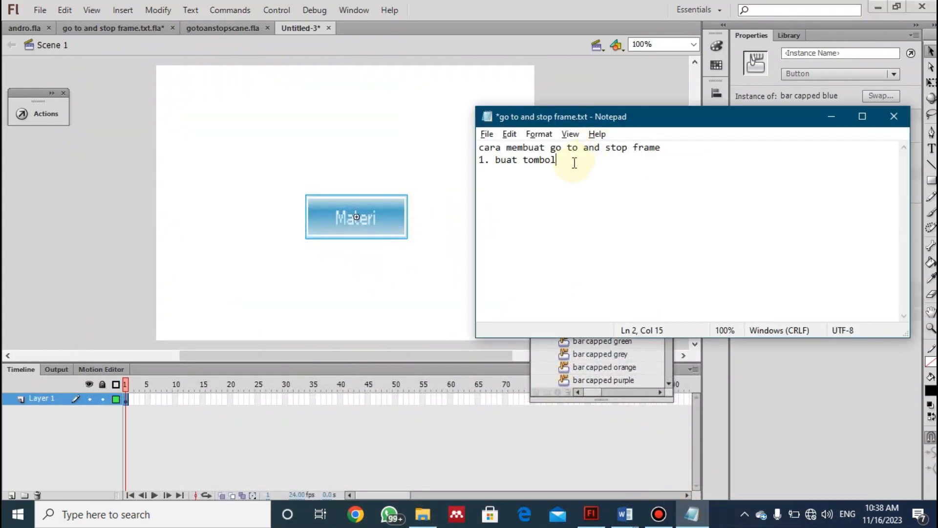
{"action": "key", "text": "Return"}
{"action": "type", "text": "2. kita buat"}
{"action": "key", "text": "BackSpace"}
{"action": "key", "text": "BackSpace"}
{"action": "key", "text": "BackSpace"}
{"action": "key", "text": "BackSpace"}
{"action": "key", "text": "BackSpace"}
{"action": "key", "text": "BackSpace"}
{"action": "key", "text": "BackSpace"}
{"action": "key", "text": "BackSpace"}
{"action": "key", "text": "BackSpace"}
{"action": "key", "text": "BackSpace"}
{"action": "key", "text": "BackSpace"}
{"action": "key", "text": "BackSpace"}
- Back in Flash, add the static text "Adobe Flash Cs6" above the Materi button with the Text tool
{"action": "left_click", "coordinate": [401, 134]}
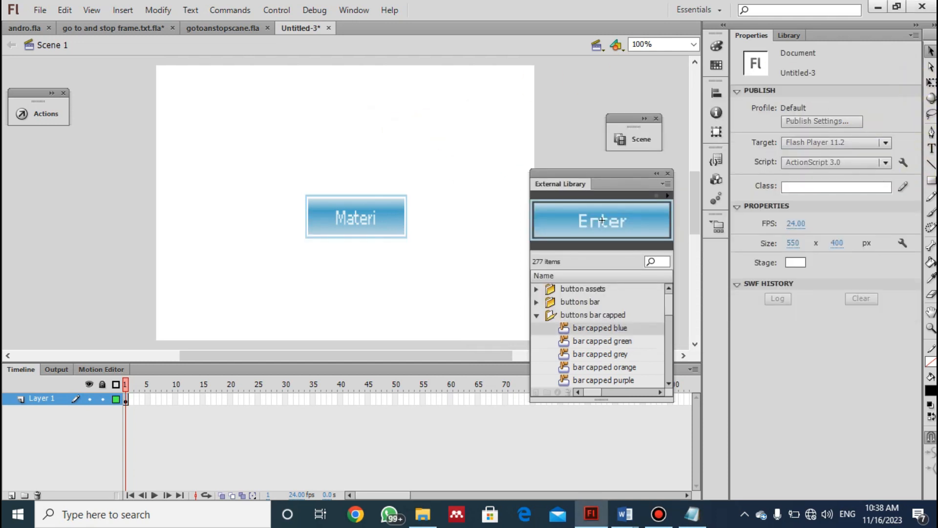
{"action": "left_click", "coordinate": [931, 148]}
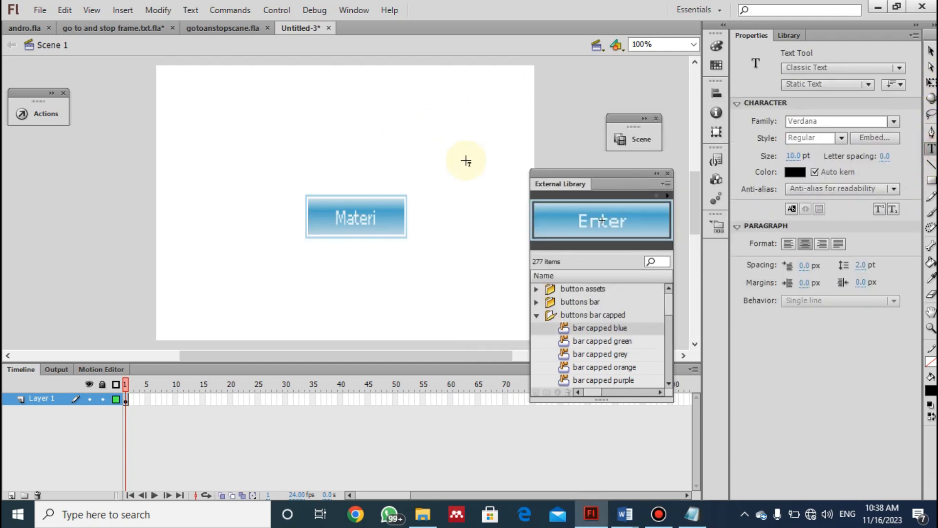
{"action": "left_click", "coordinate": [245, 103]}
{"action": "type", "text": "Sce"}
{"action": "key", "text": "BackSpace"}
{"action": "key", "text": "BackSpace"}
{"action": "key", "text": "BackSpace"}
{"action": "type", "text": "Scene"}
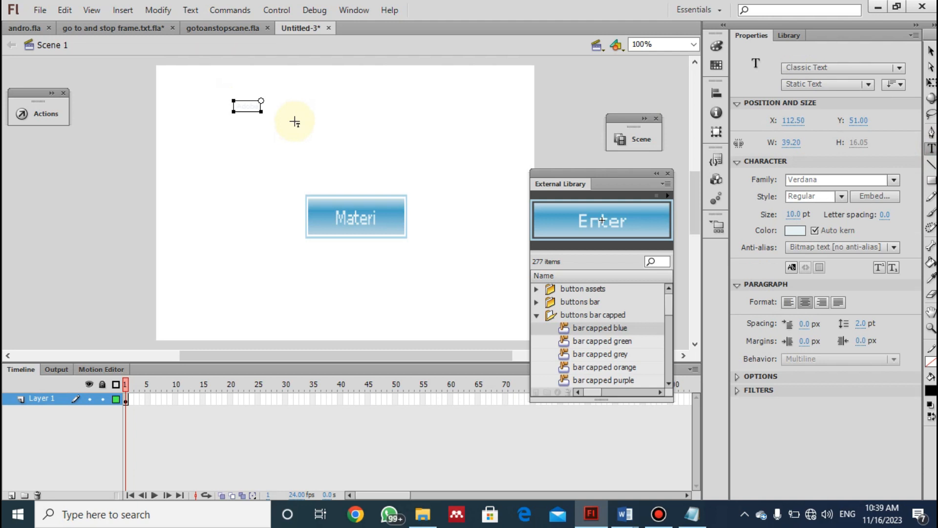
{"action": "type", "text": "Flash CS6"}
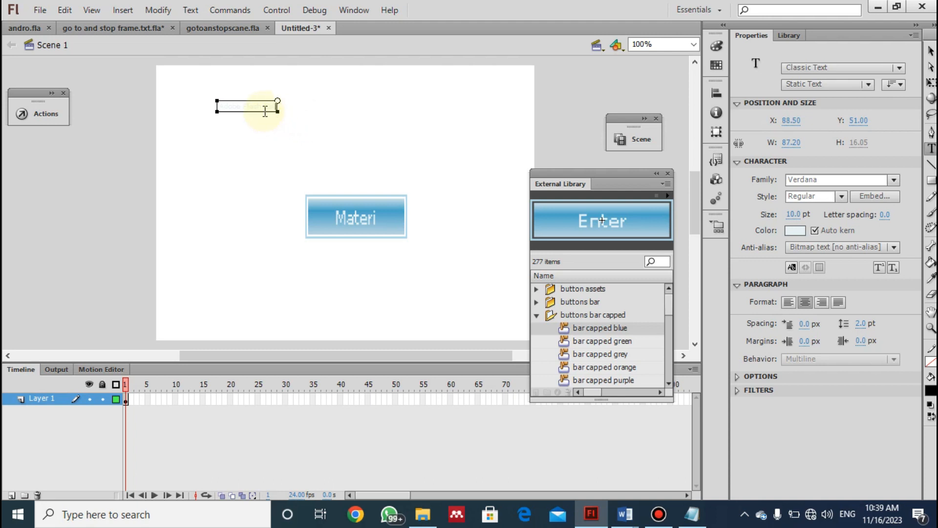
- Set the font size of the whole "Adobe Flash Cs6" title to 25 pt
{"action": "key", "text": "ctrl+a"}
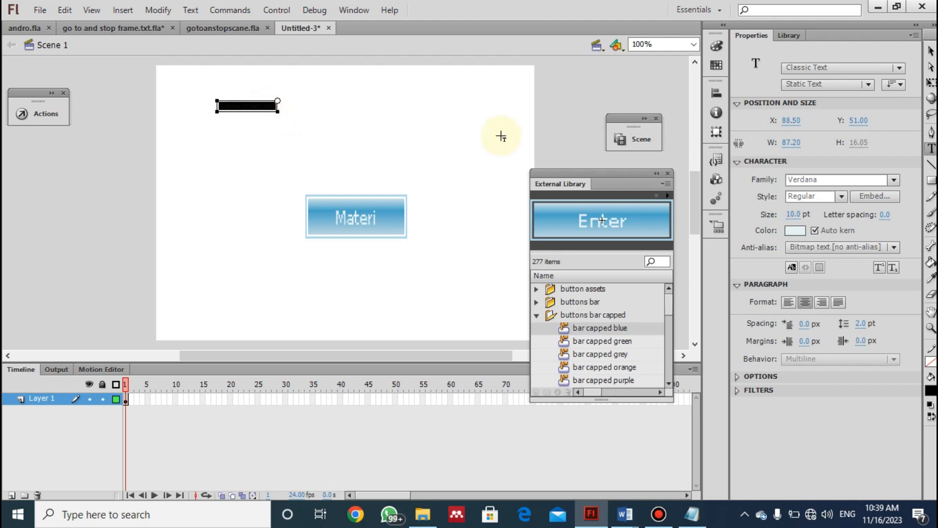
{"action": "left_click", "coordinate": [791, 214]}
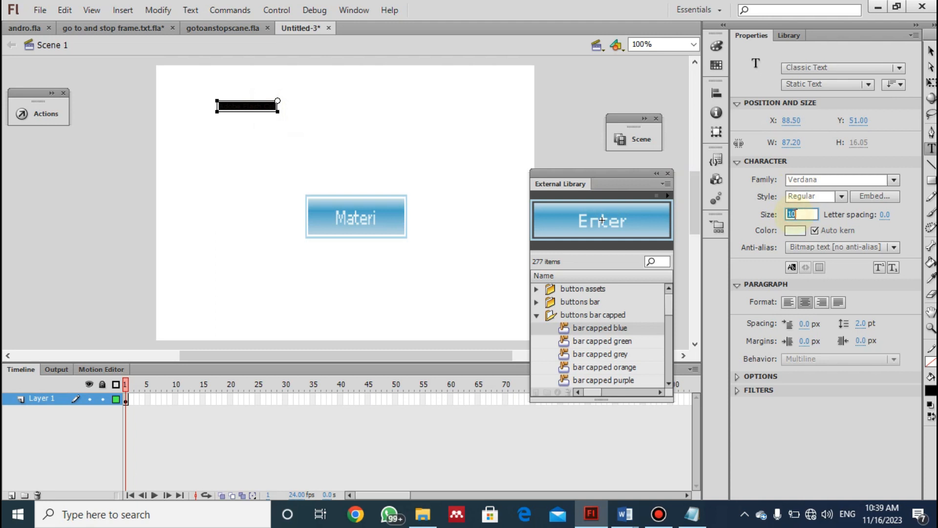
{"action": "type", "text": "20"}
{"action": "key", "text": "Return"}
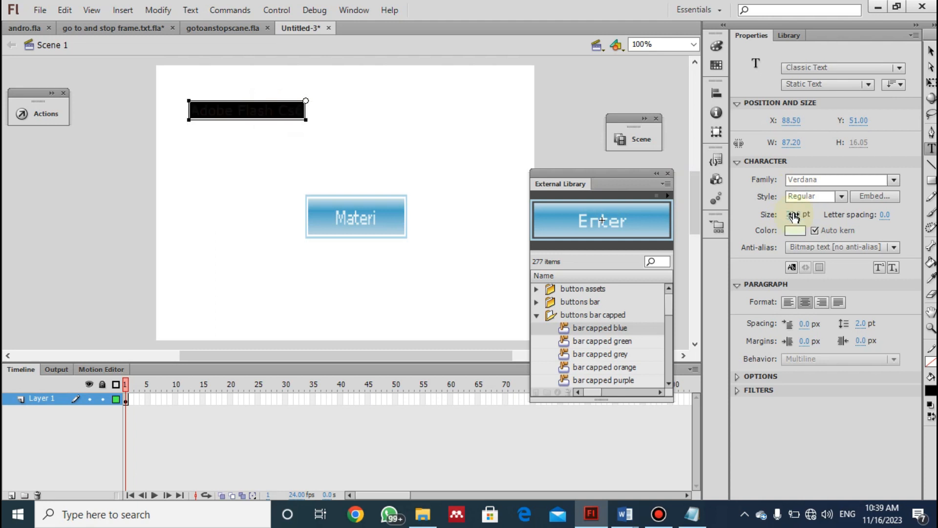
{"action": "left_click", "coordinate": [796, 214]}
{"action": "type", "text": "25"}
{"action": "key", "text": "Return"}
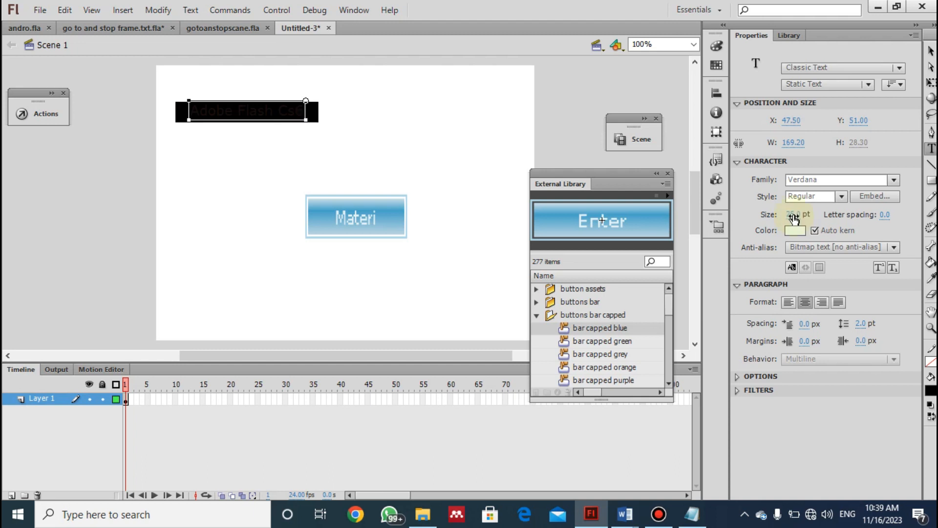
- Colour the "Adobe Flash Cs6" title black and set its font family to Times New Roman
{"action": "left_click", "coordinate": [799, 233]}
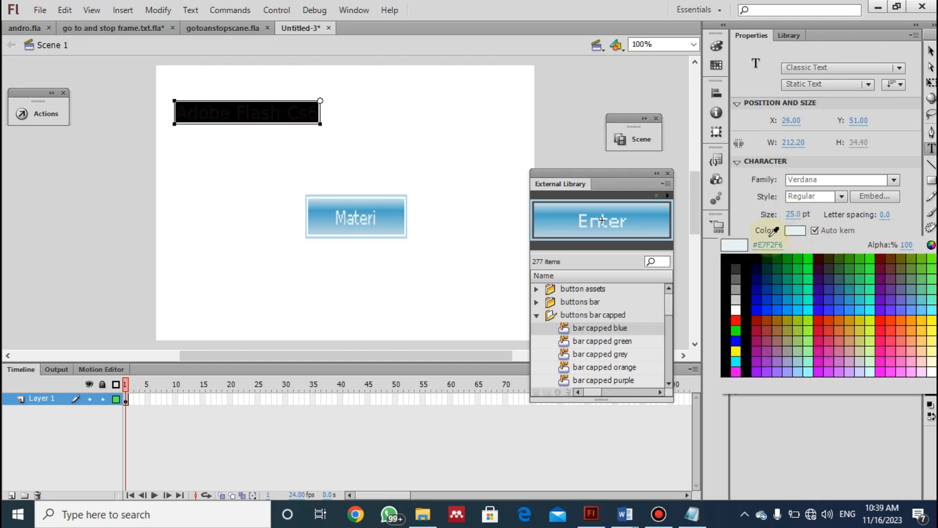
{"action": "left_click", "coordinate": [736, 260]}
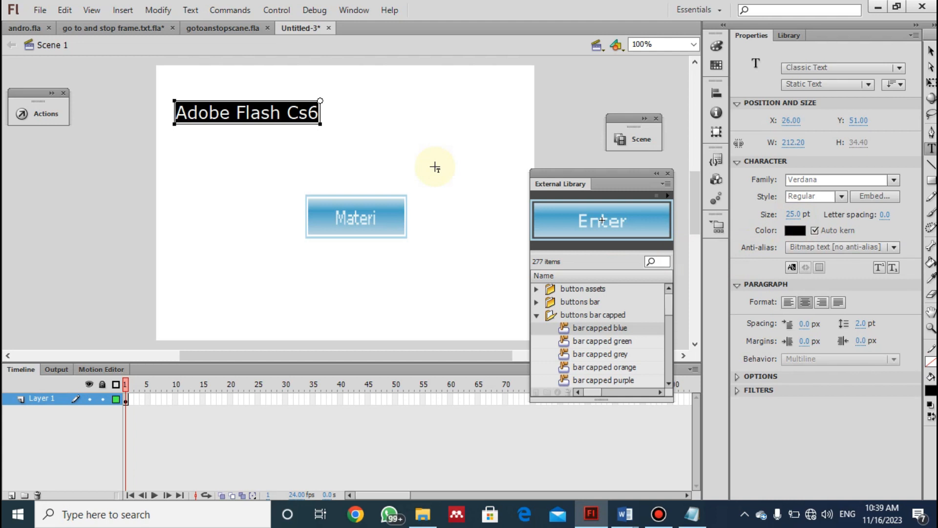
{"action": "left_click", "coordinate": [878, 179]}
{"action": "type", "text": "Times New Roman"}
{"action": "key", "text": "Return"}
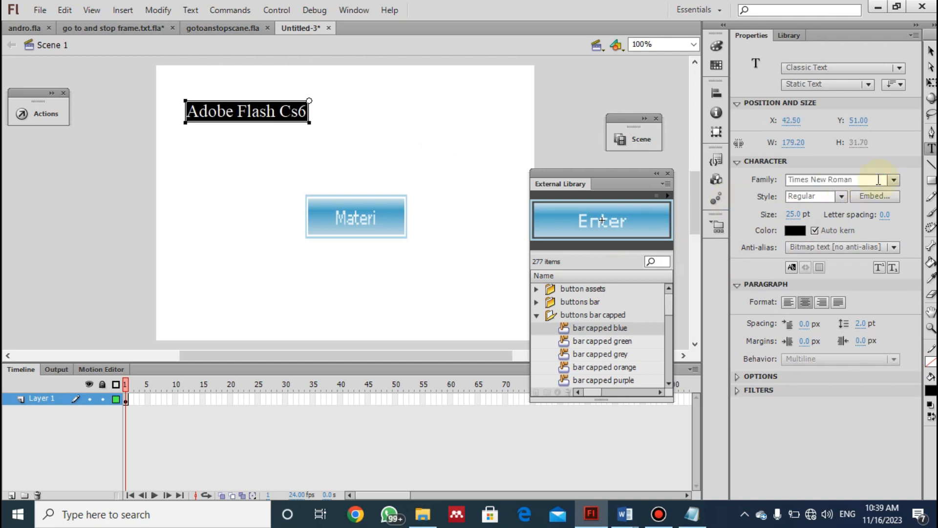
- Move the title above the Materi button, to about X 195, Y 66, and deselect it
{"action": "left_click", "coordinate": [931, 52]}
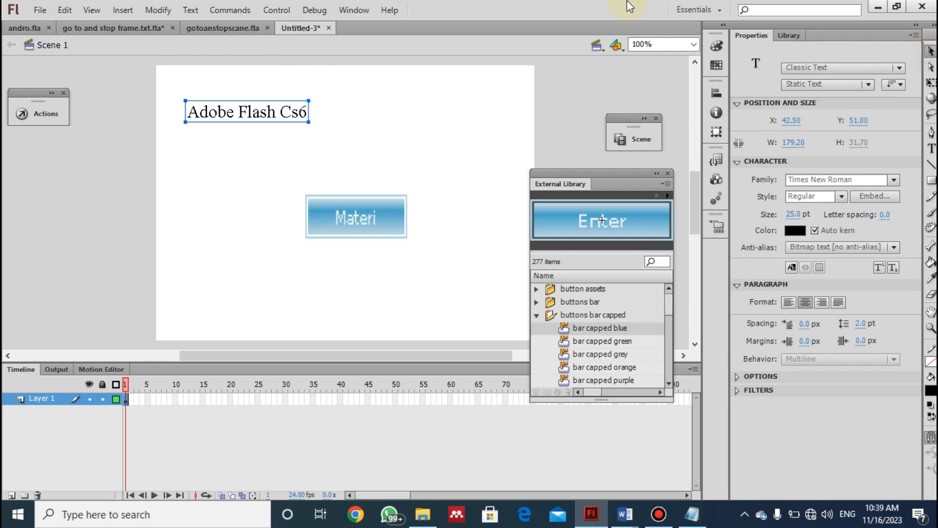
{"action": "left_click_drag", "start_coordinate": [257, 117], "coordinate": [366, 126]}
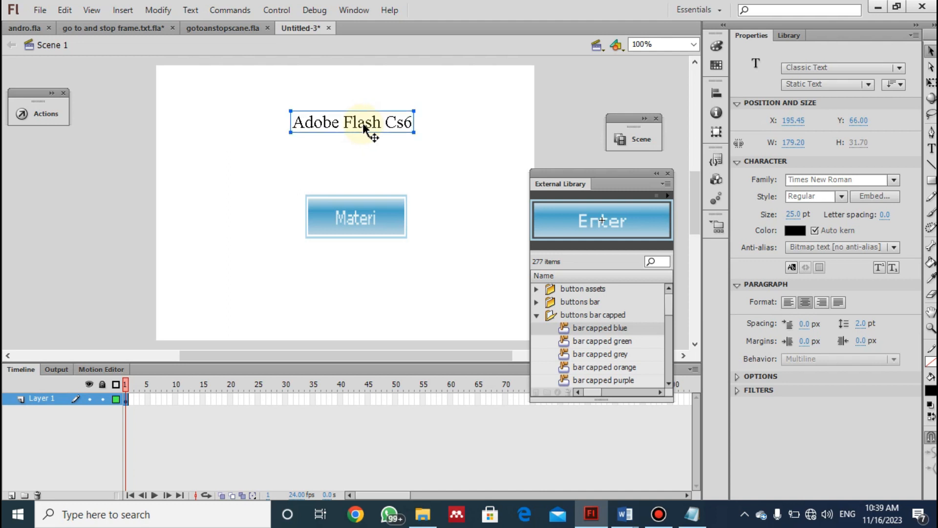
{"action": "left_click", "coordinate": [455, 150]}
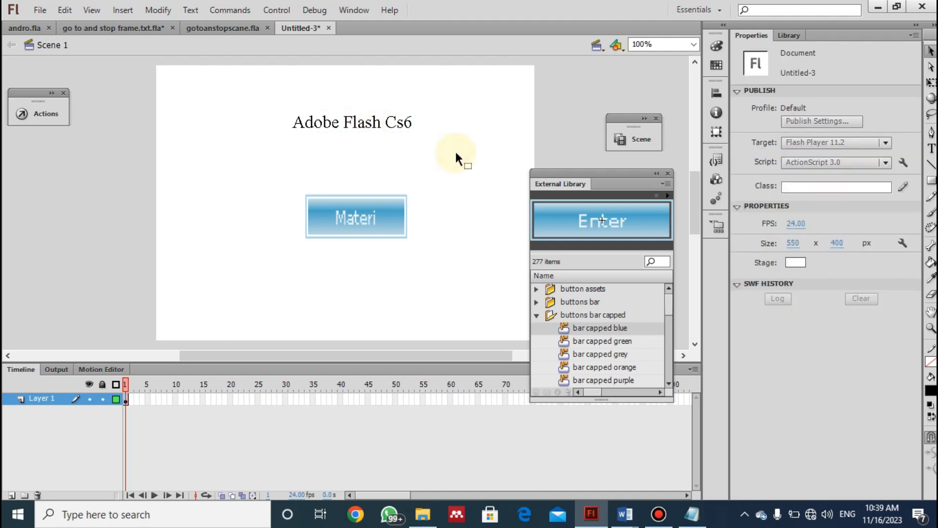
- Switch to Notepad and write the second instruction, "2. insert blank key frame pada frame 5"
{"action": "left_click", "coordinate": [690, 515]}
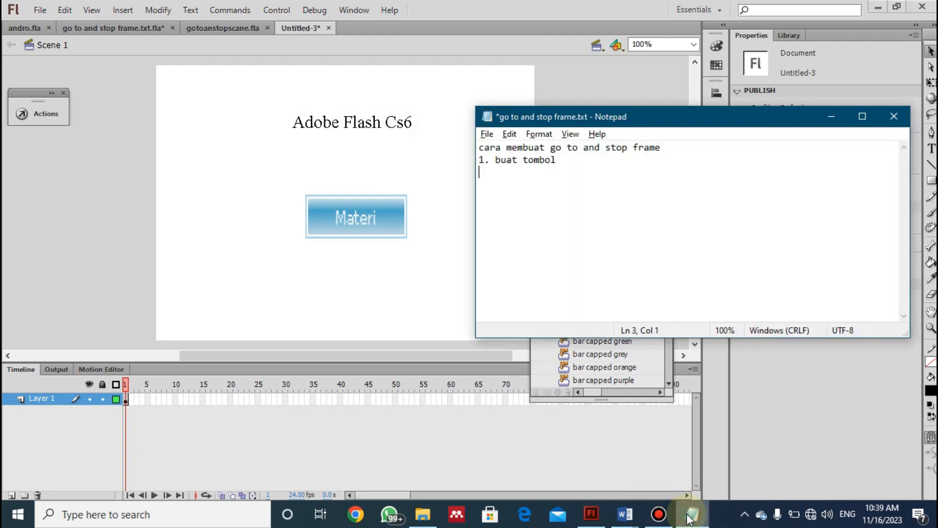
{"action": "left_click", "coordinate": [386, 288]}
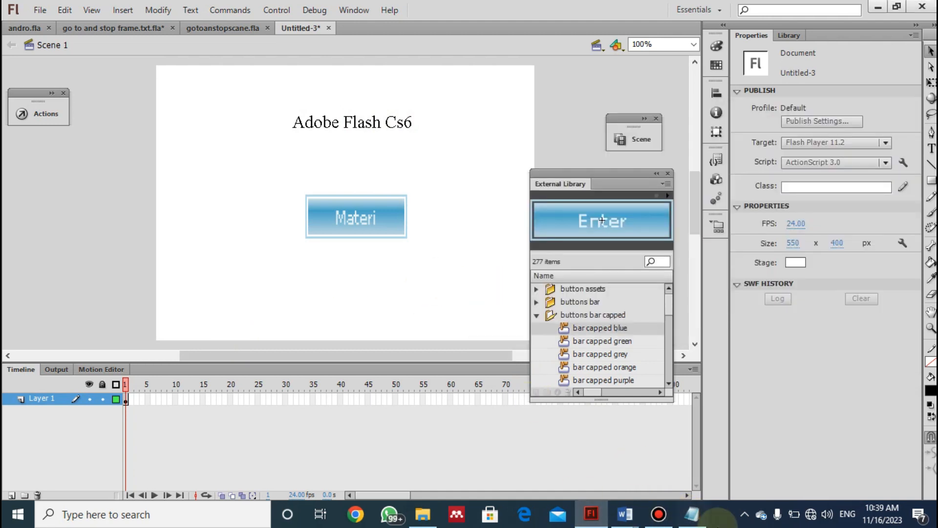
{"action": "left_click", "coordinate": [690, 514]}
{"action": "type", "text": "2. insert key frame pada frame"}
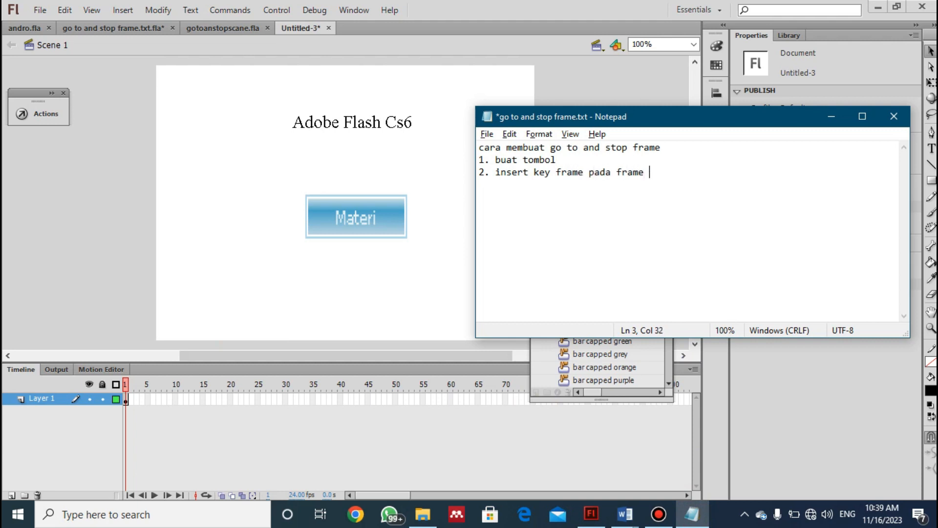
{"action": "type", "text": " 5"}
{"action": "left_click", "coordinate": [533, 168]}
{"action": "key", "text": "Left"}
{"action": "type", "text": "blank"}
{"action": "key", "text": "Right"}
{"action": "key", "text": "Right"}
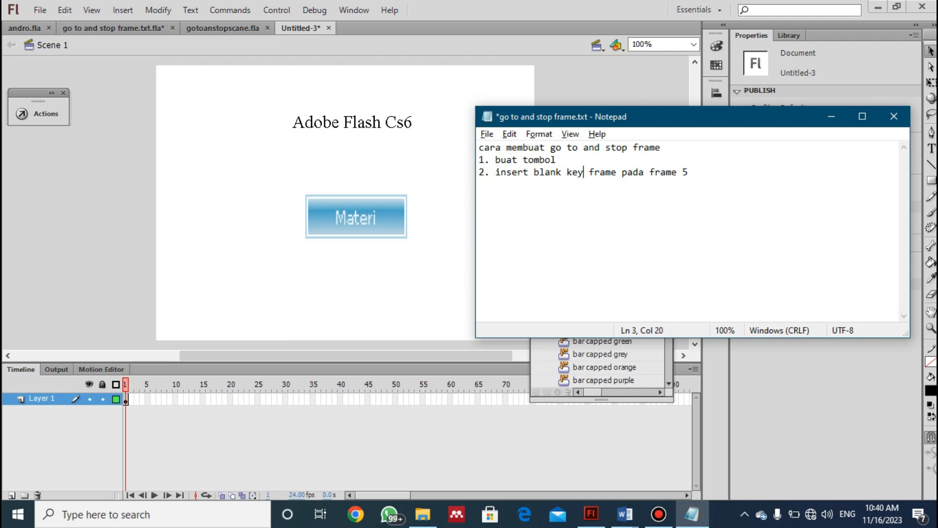
{"action": "left_click", "coordinate": [126, 399]}
{"action": "right_click", "coordinate": [128, 400]}
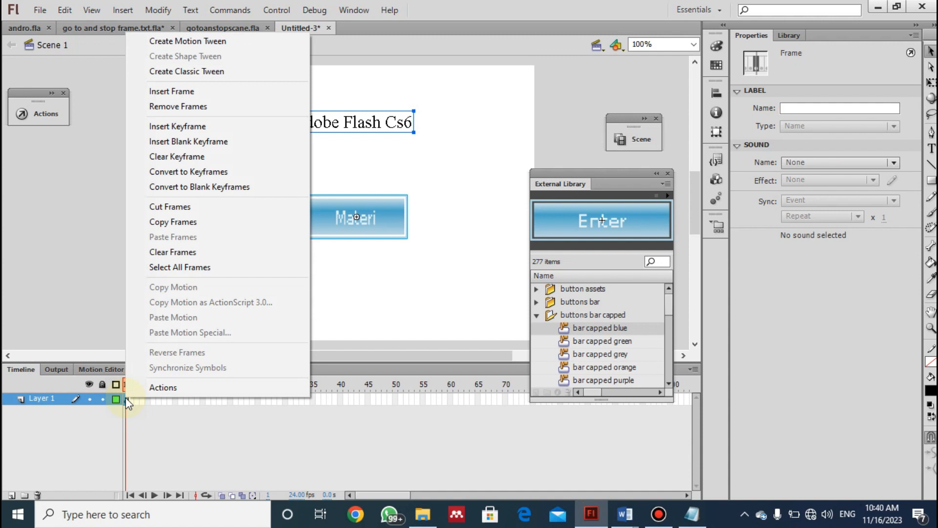
{"action": "left_click", "coordinate": [501, 273]}
{"action": "key", "text": "alt+Tab"}
{"action": "left_click", "coordinate": [581, 174]}
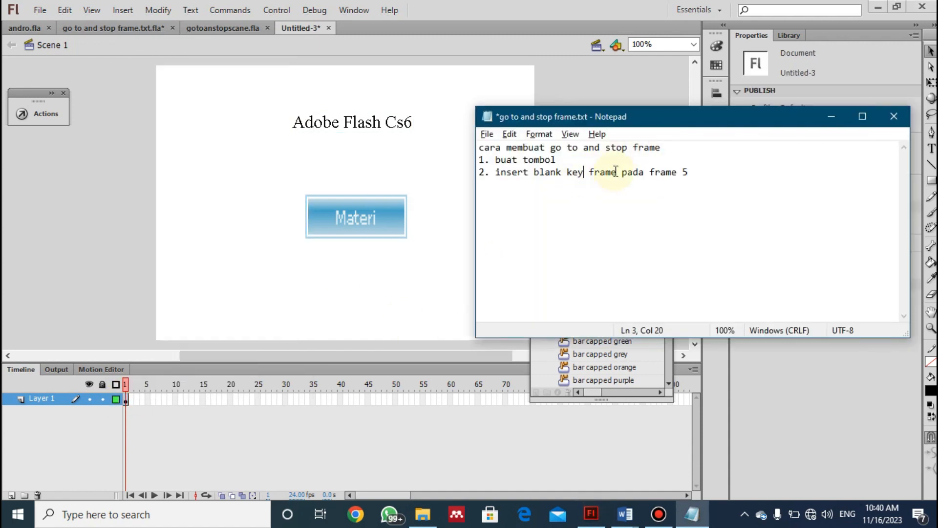
- In Flash, insert a blank keyframe at frame 5 of Layer 1
{"action": "left_click", "coordinate": [146, 400]}
{"action": "right_click", "coordinate": [148, 399]}
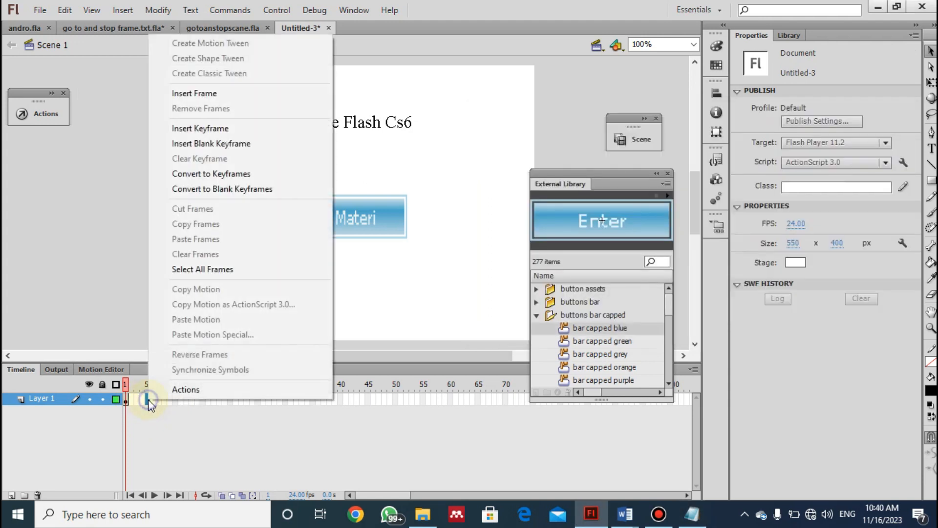
{"action": "left_click", "coordinate": [221, 144]}
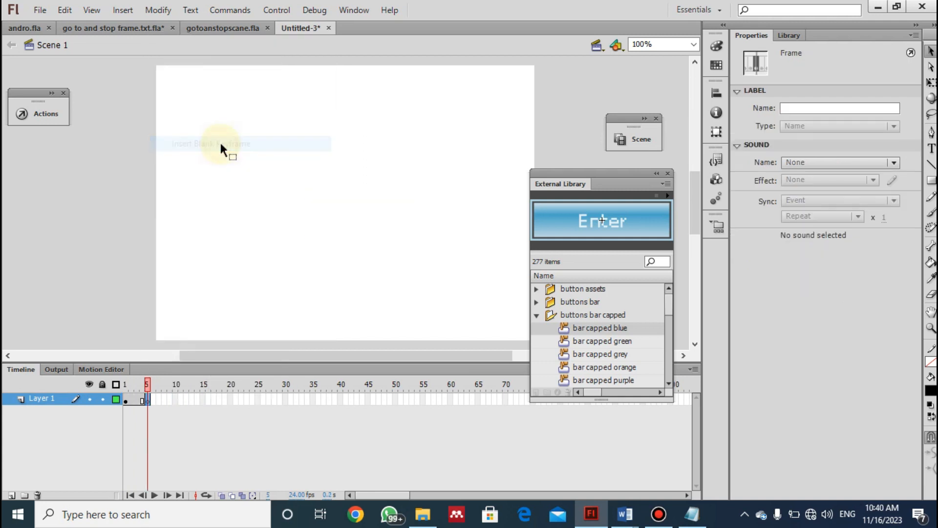
{"action": "left_click", "coordinate": [257, 208]}
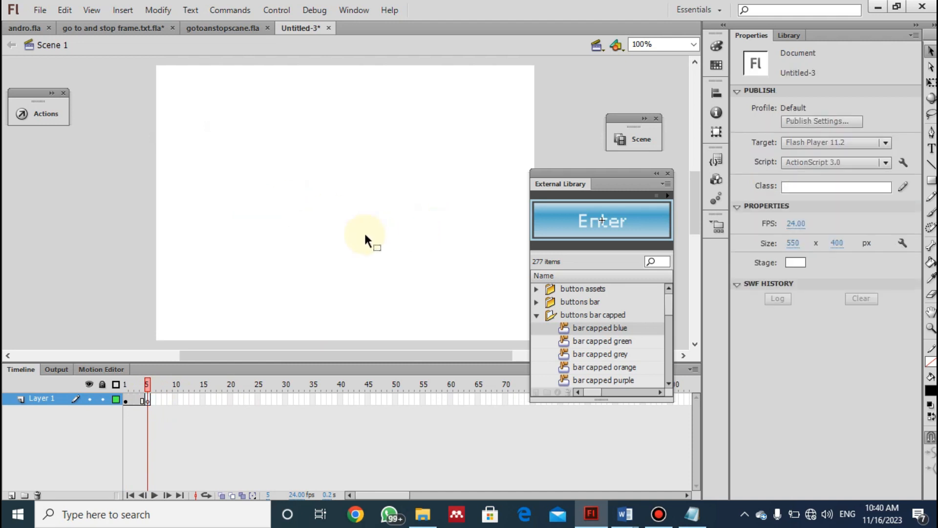
- Switch to Notepad and add the third instruction line, "3. masukkan materi pada frame 5"
{"action": "key", "text": "alt+Tab"}
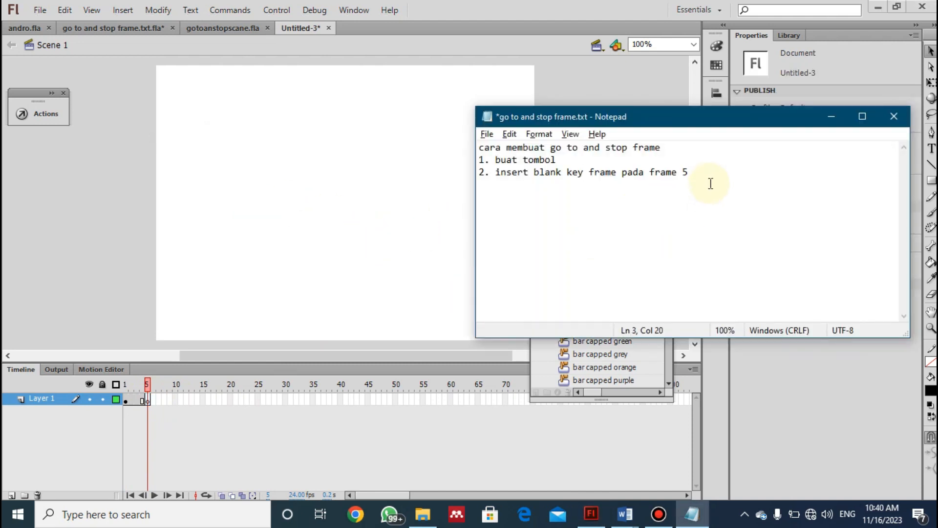
{"action": "key", "text": "Return"}
{"action": "type", "text": "3. masukkan mater i pada frame 5"}
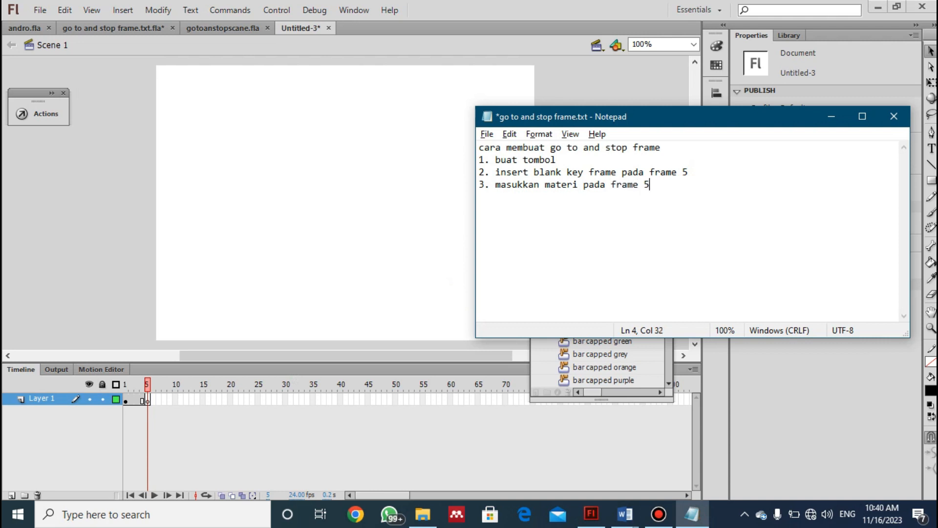
- On frame 5 in Flash, draw an empty text box about 490 px wide at about X 31, Y 141
{"action": "left_click", "coordinate": [399, 206]}
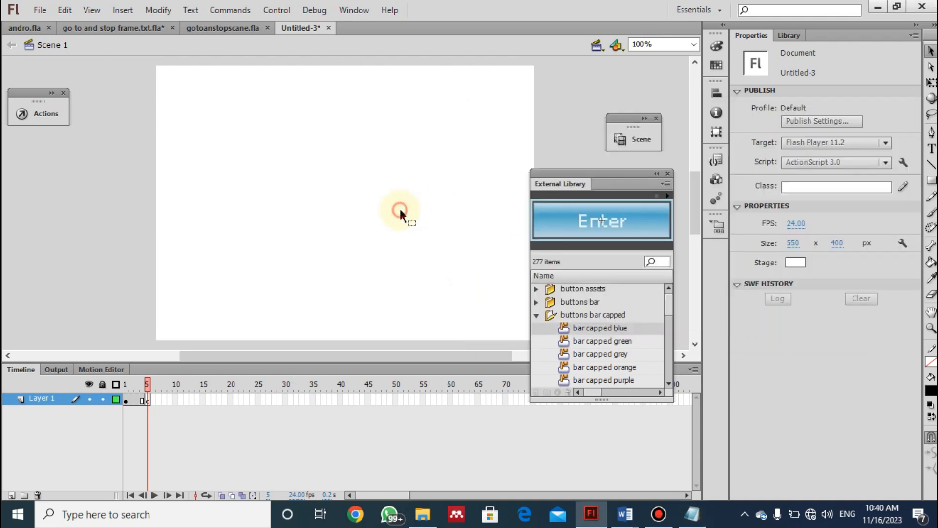
{"action": "left_click", "coordinate": [148, 401]}
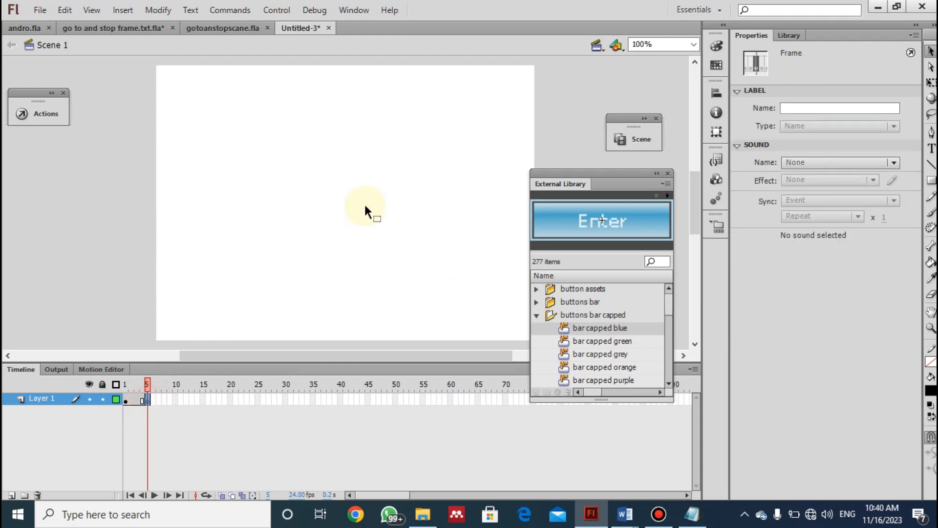
{"action": "left_click", "coordinate": [931, 148]}
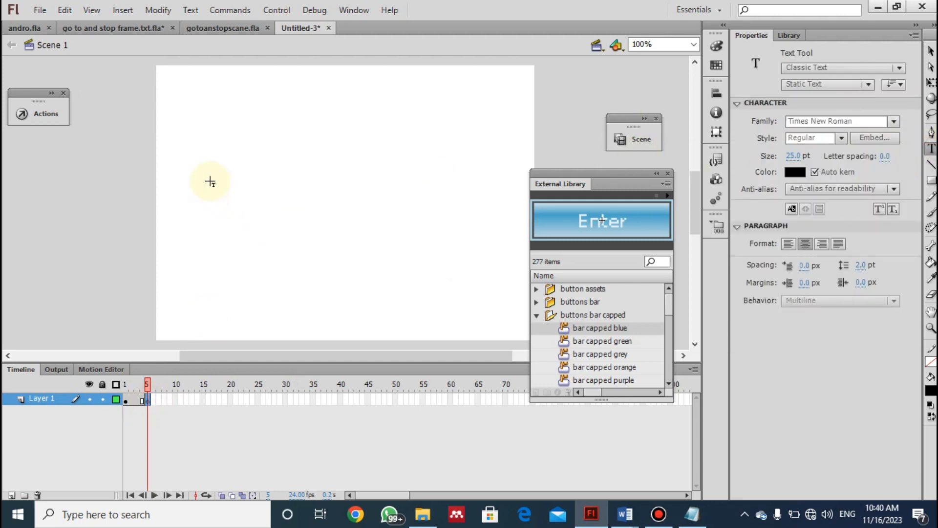
{"action": "left_click_drag", "start_coordinate": [180, 176], "coordinate": [514, 176]}
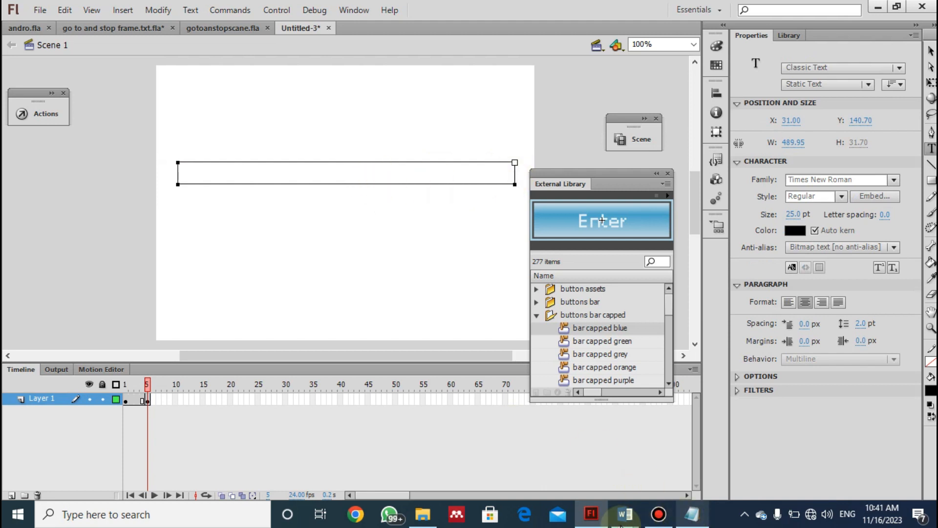
- Copy the passage from "Flash merupakan" to "Macromedia Flash 8" in Word's DASAR-DASAR ADOBE FLASH CS6.docx into the frame 5 text box in Flash
{"action": "mouse_move", "coordinate": [615, 521]}
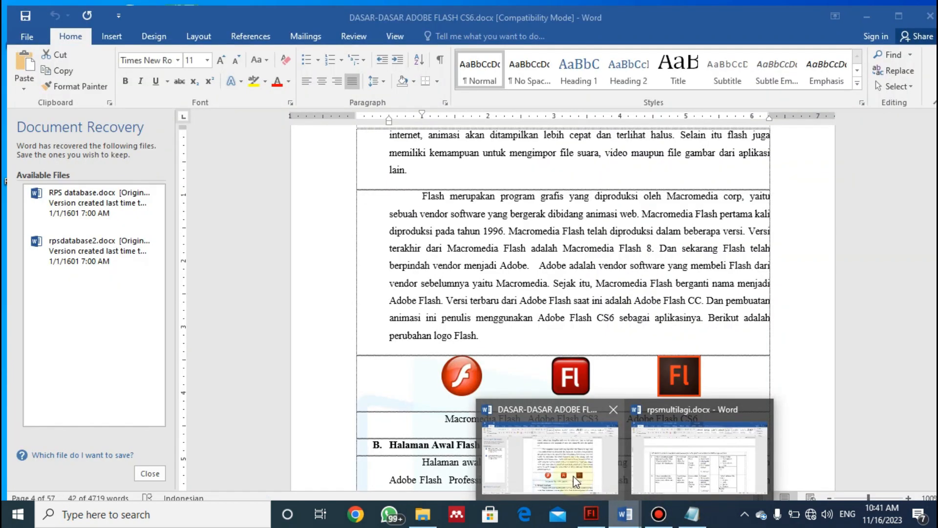
{"action": "left_click", "coordinate": [567, 465]}
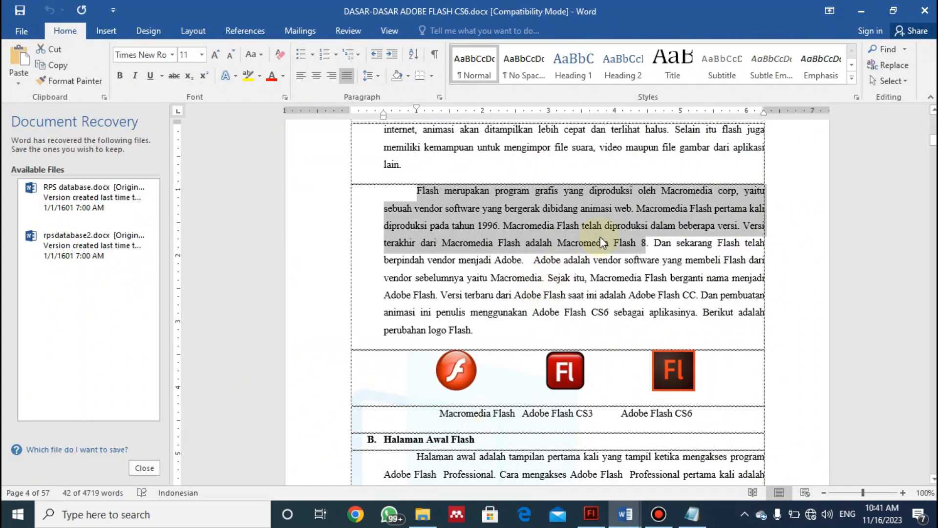
{"action": "key", "text": "alt+Tab"}
{"action": "key", "text": "alt+Tab"}
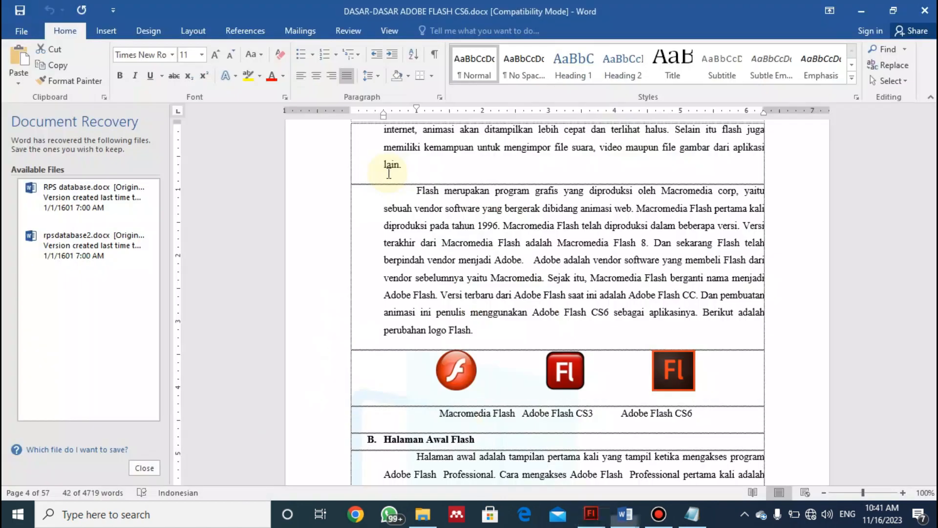
{"action": "key", "text": "alt+Tab"}
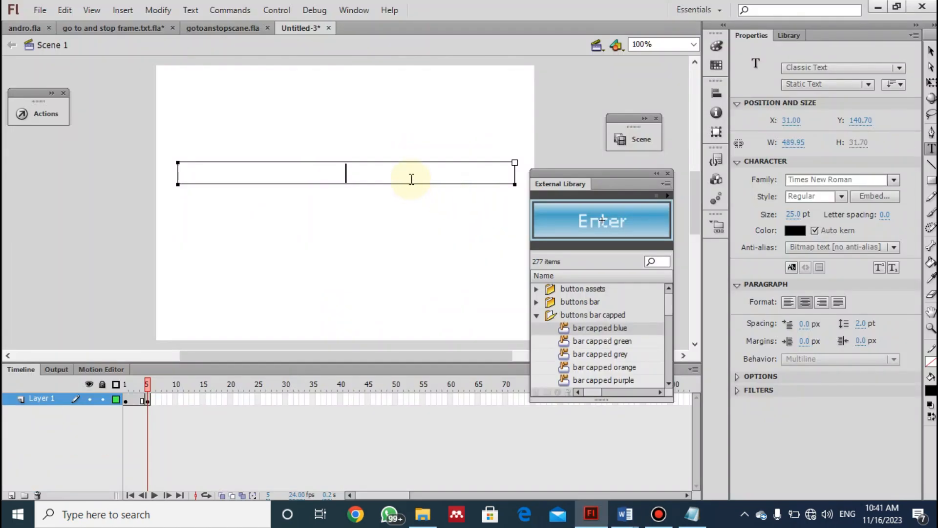
{"action": "type", "text": "Flash merupakan program grafis yang diproduksi oleh Macromedia corp, yaitu sebuah vendor software yang bergerak dibidang animasi web. Macromedia Flash pertama kali diproduksi pada tahun 1996. Macromedia Flash telah diproduksi dalam beberapa versi. Versi terakhir dari Macromedia Flash adalah Macromedia Flash 8"}
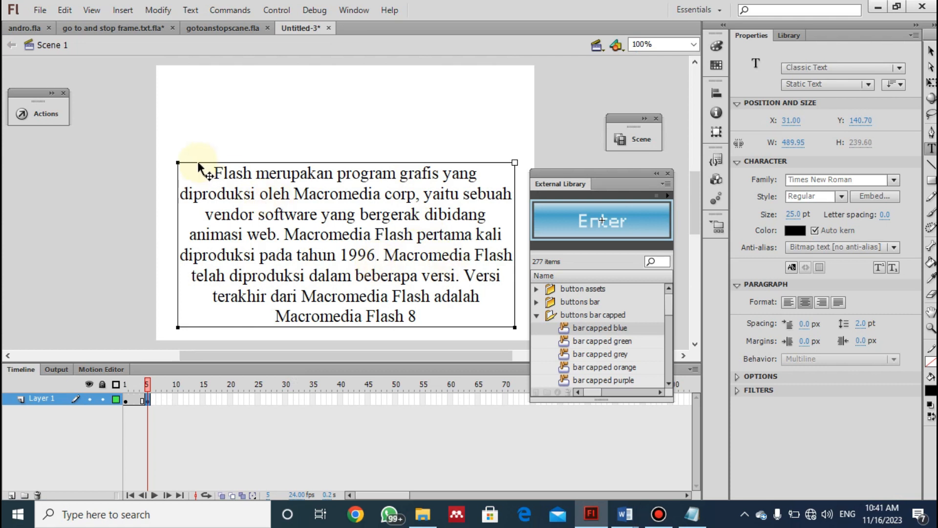
- Set the whole pasted paragraph on frame 5 to 20 pt and justify its alignment
{"action": "left_click_drag", "start_coordinate": [201, 171], "coordinate": [419, 315]}
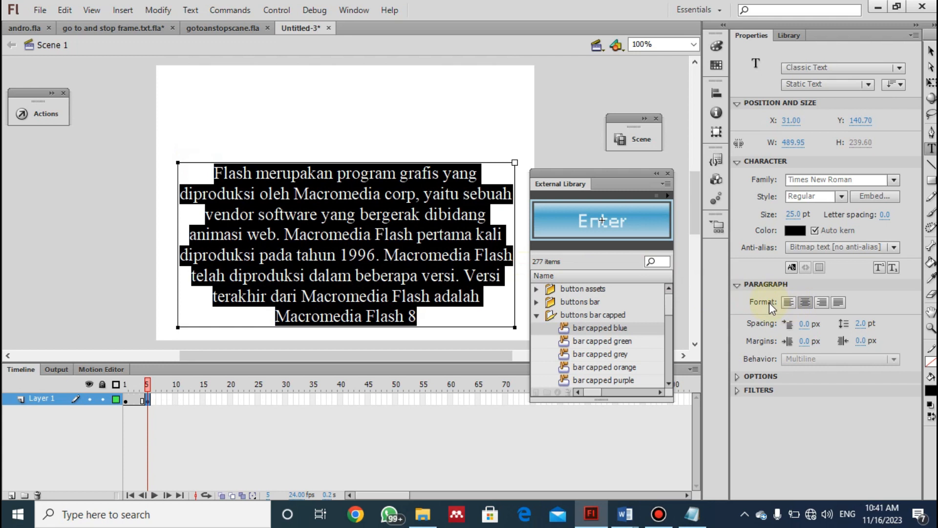
{"action": "left_click", "coordinate": [788, 304]}
{"action": "left_click", "coordinate": [823, 305]}
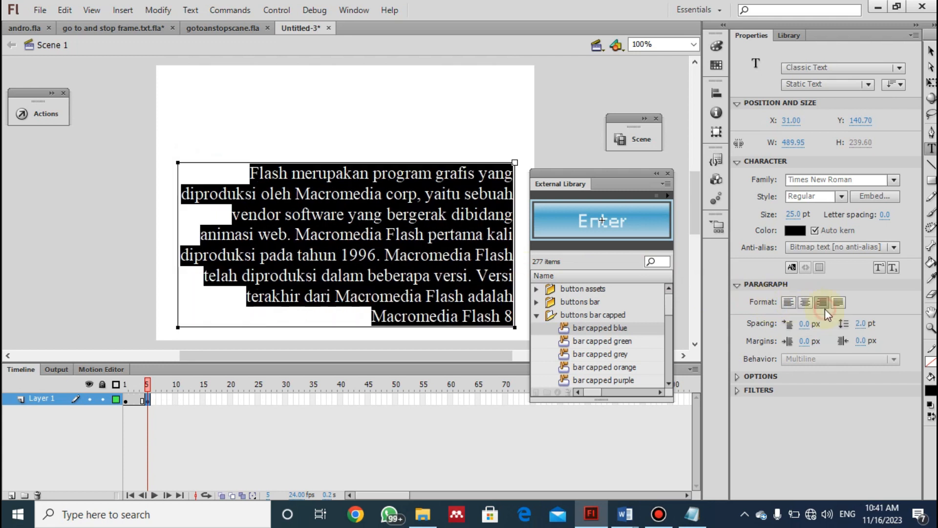
{"action": "left_click", "coordinate": [838, 302]}
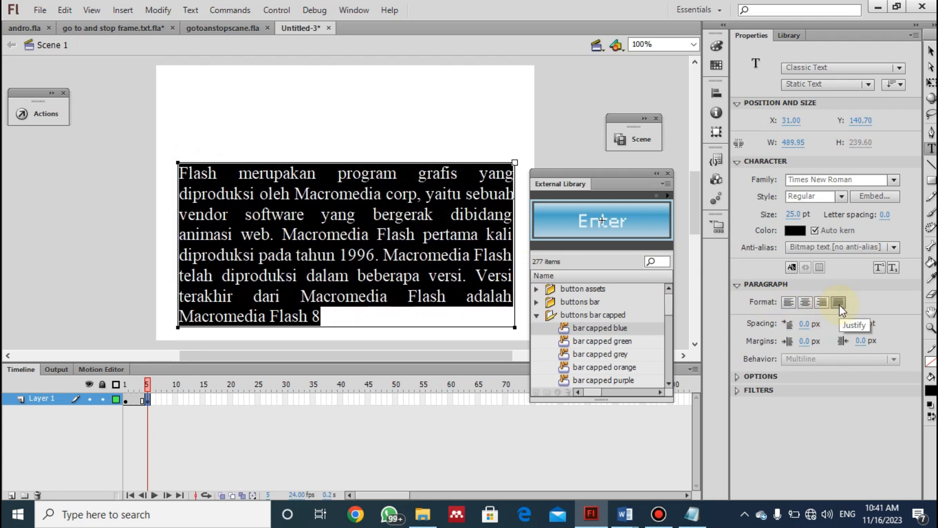
{"action": "left_click", "coordinate": [789, 303]}
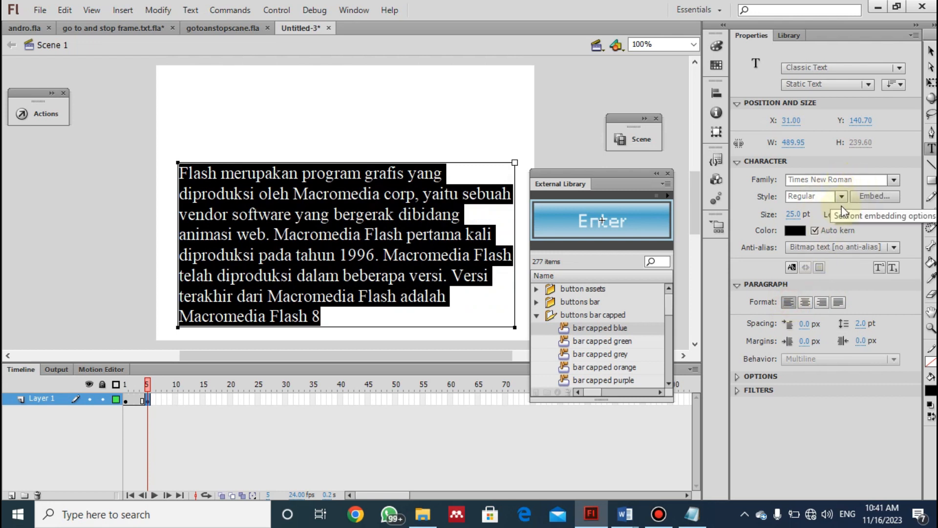
{"action": "left_click", "coordinate": [798, 215]}
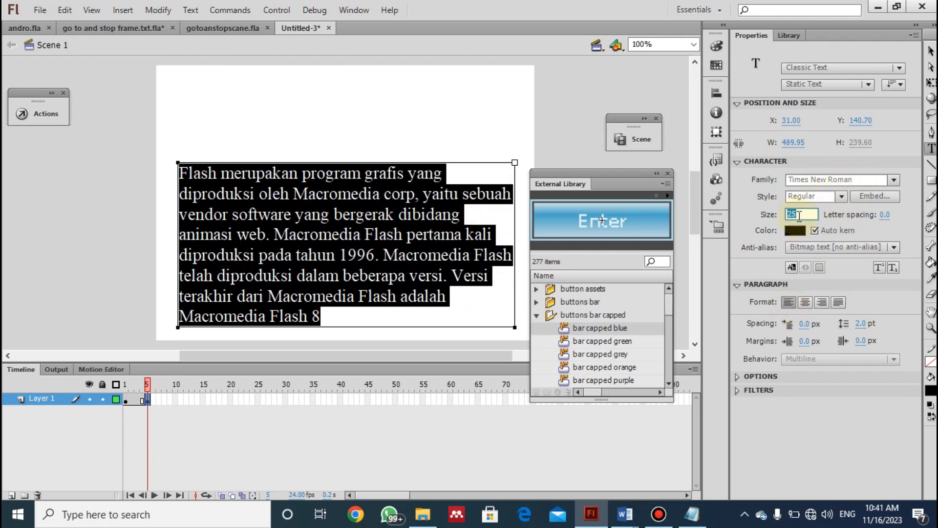
{"action": "type", "text": "20"}
{"action": "key", "text": "Return"}
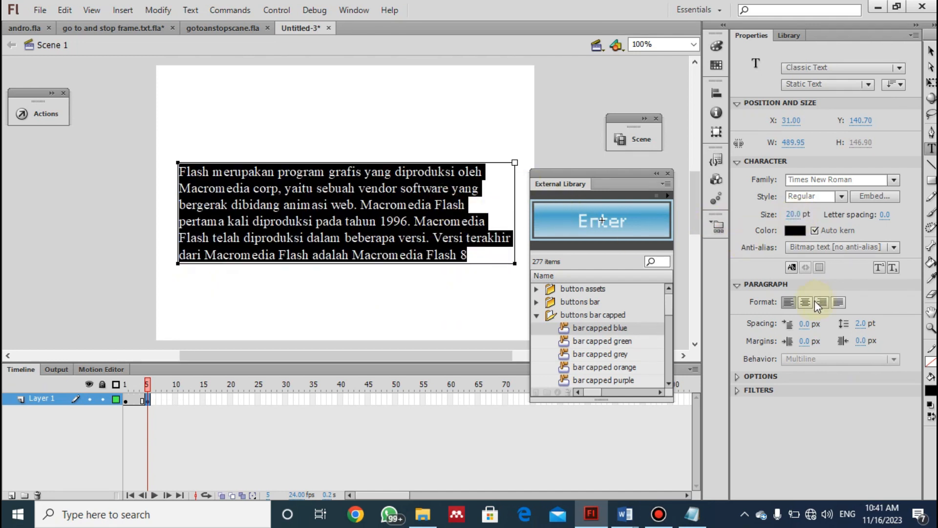
{"action": "left_click", "coordinate": [839, 302]}
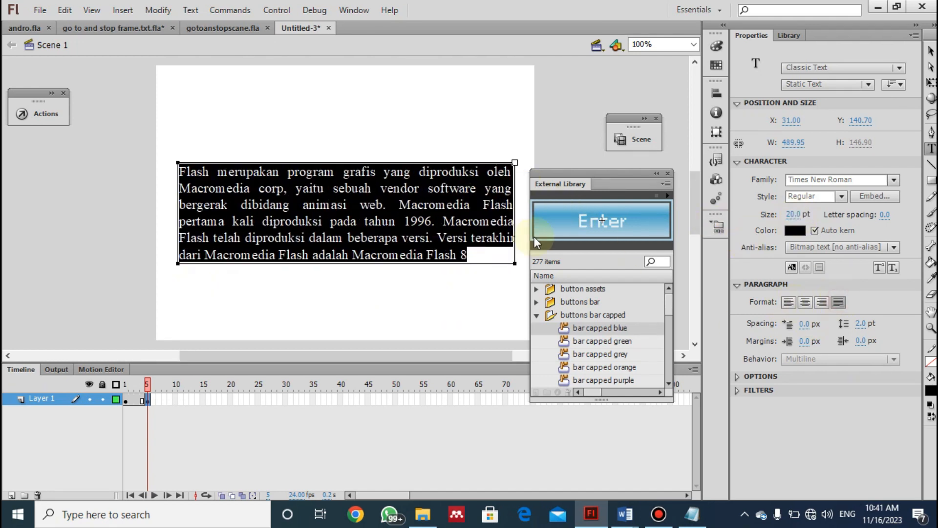
- Move the paragraph's text box straight down to about Y 219 in the lower part of the stage
{"action": "left_click", "coordinate": [345, 203]}
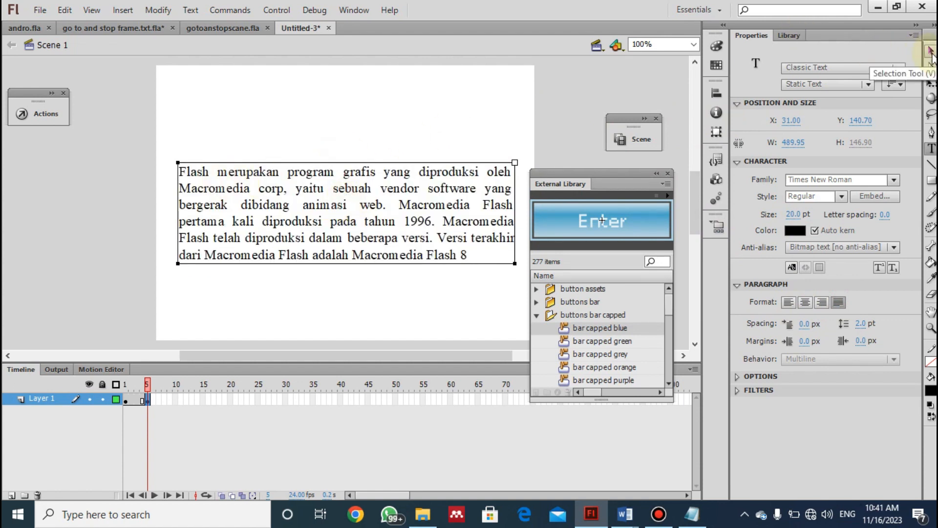
{"action": "left_click", "coordinate": [930, 50]}
{"action": "left_click_drag", "start_coordinate": [338, 202], "coordinate": [340, 257]}
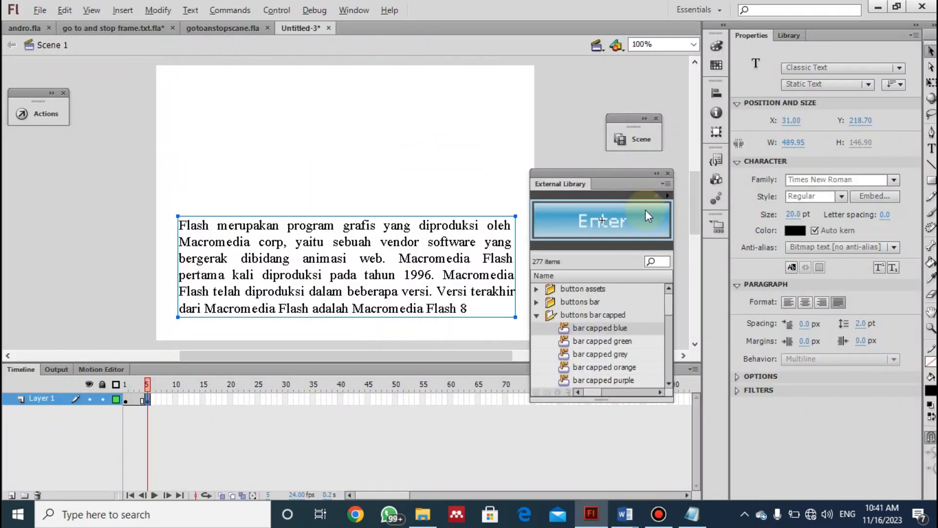
- Switch to Notepad, add the fourth instruction line, "4. buat tombol kembali pada frame 5", and minimize the window
{"action": "key", "text": "alt+Tab"}
{"action": "key", "text": "Return"}
{"action": "type", "text": "4. bua"}
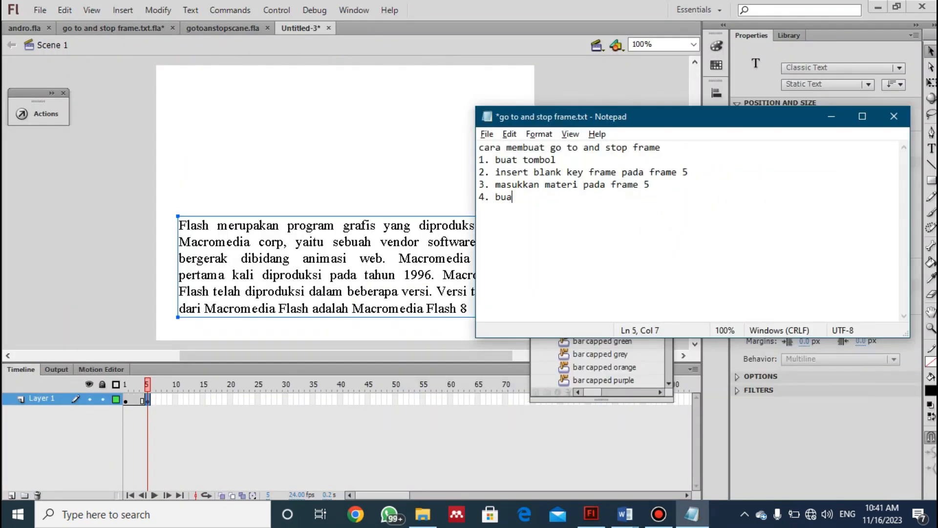
{"action": "type", "text": "t tombol kembali pada frame 5"}
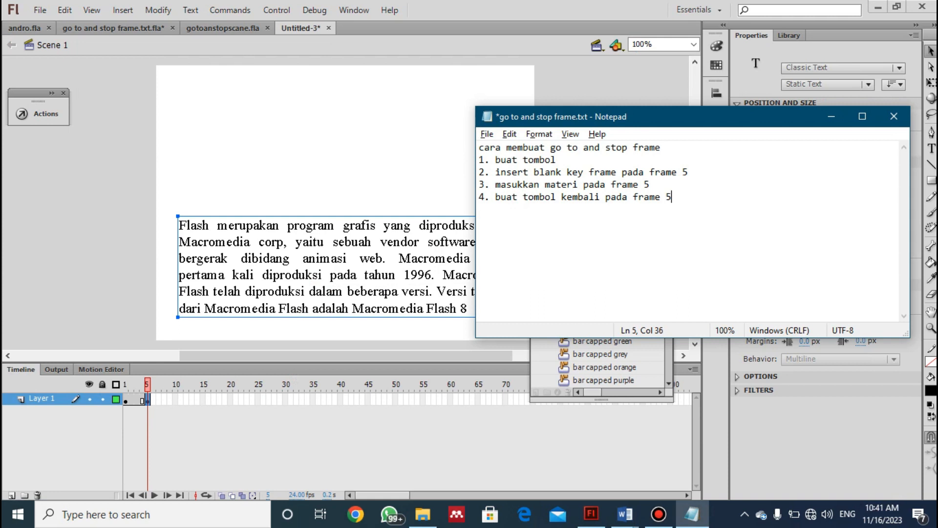
{"action": "left_click", "coordinate": [831, 120]}
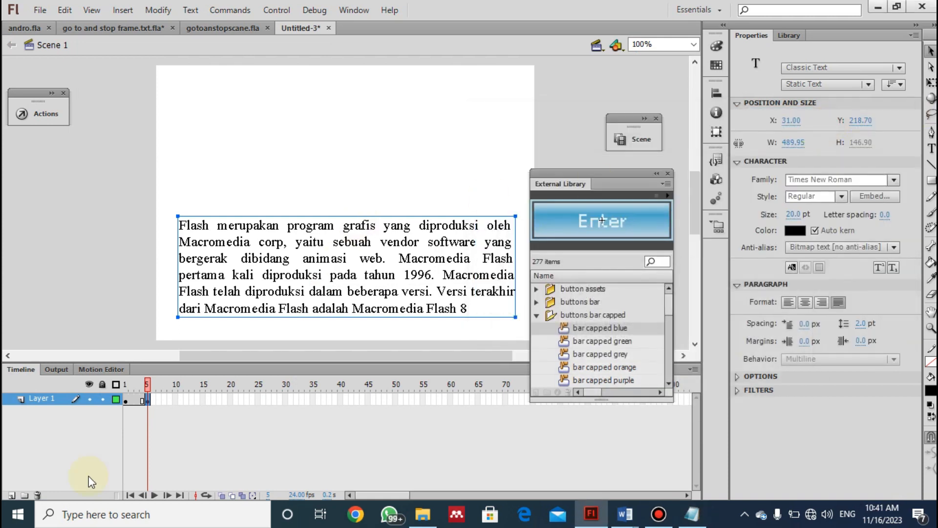
{"action": "left_click", "coordinate": [126, 399]}
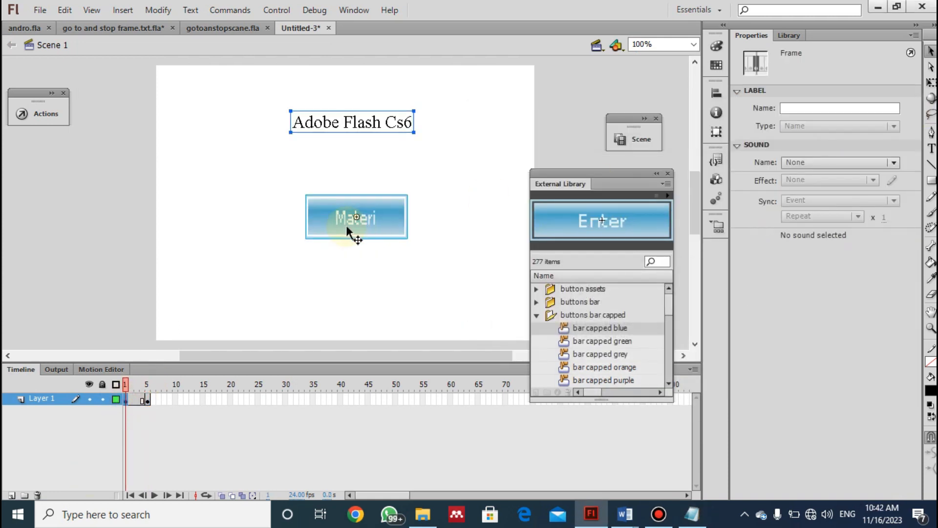
{"action": "left_click", "coordinate": [147, 398]}
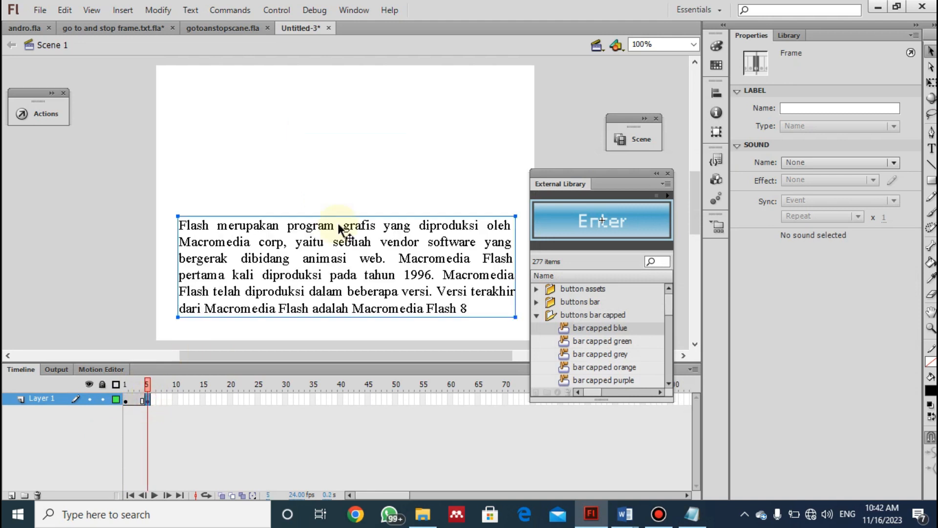
{"action": "left_click", "coordinate": [338, 260]}
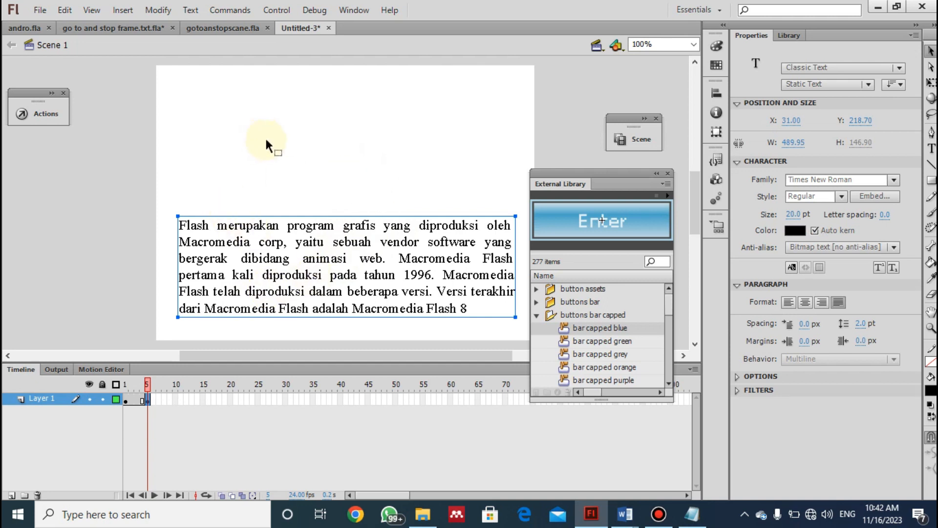
{"action": "key", "text": "alt+Tab"}
{"action": "key", "text": "alt+Tab"}
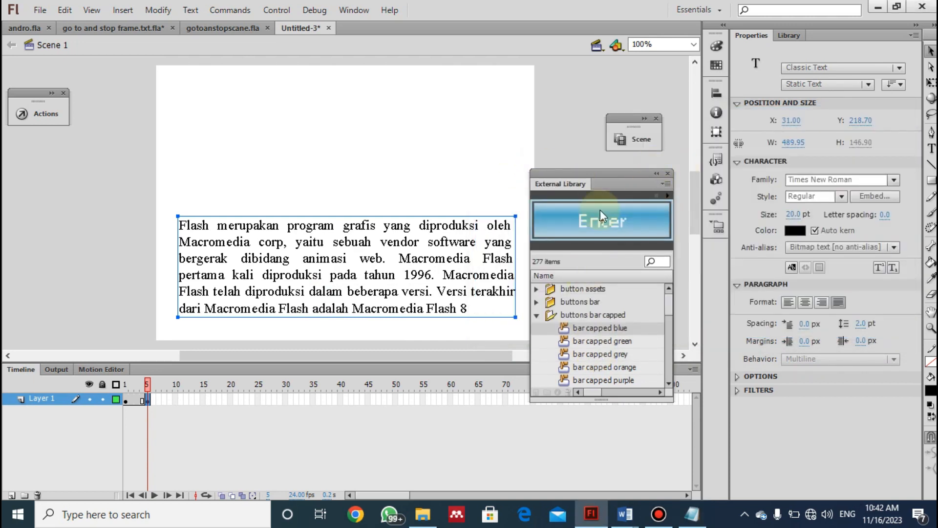
- Close and reopen the common Buttons library, placing its window beside the stage
{"action": "left_click", "coordinate": [357, 11]}
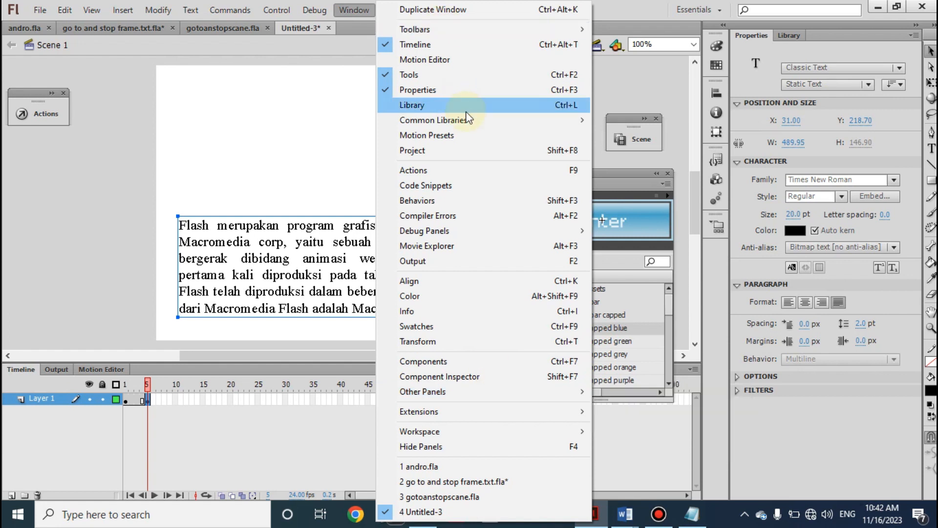
{"action": "mouse_move", "coordinate": [470, 121]}
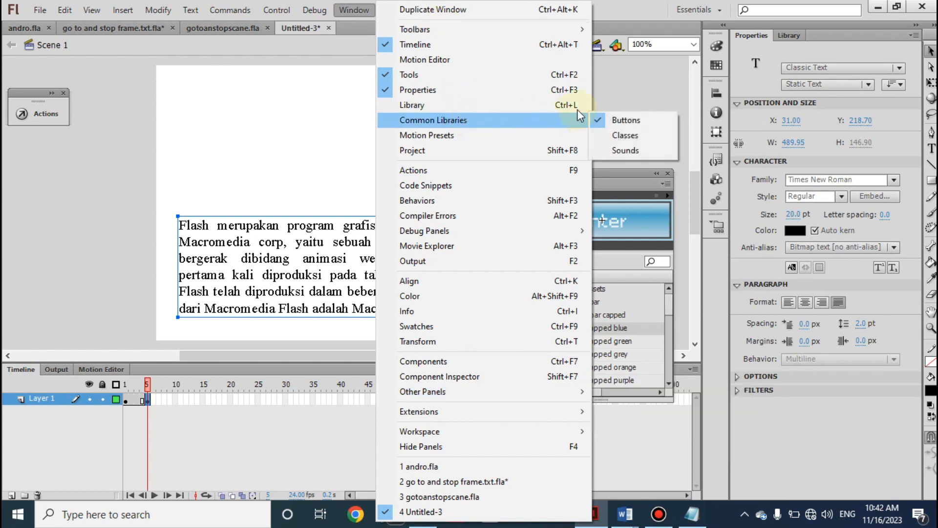
{"action": "left_click", "coordinate": [630, 119]}
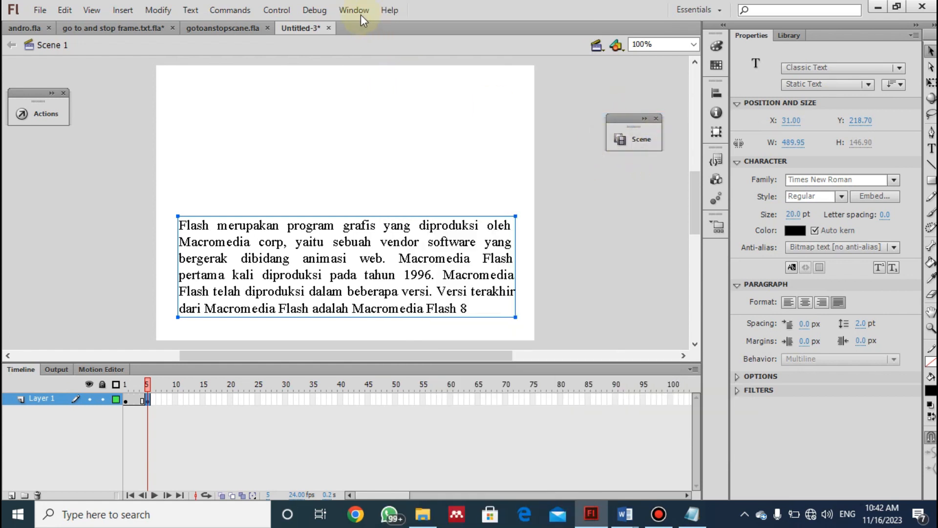
{"action": "left_click", "coordinate": [356, 10]}
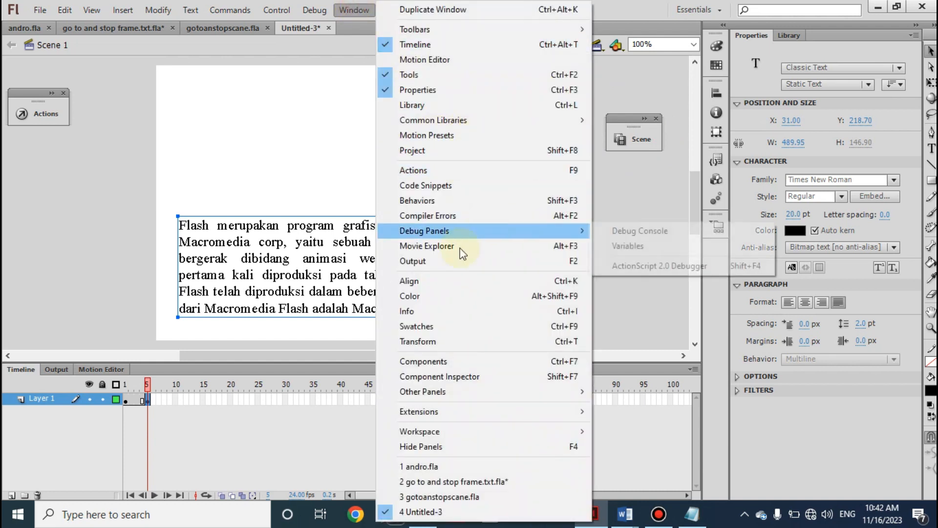
{"action": "mouse_move", "coordinate": [471, 128]}
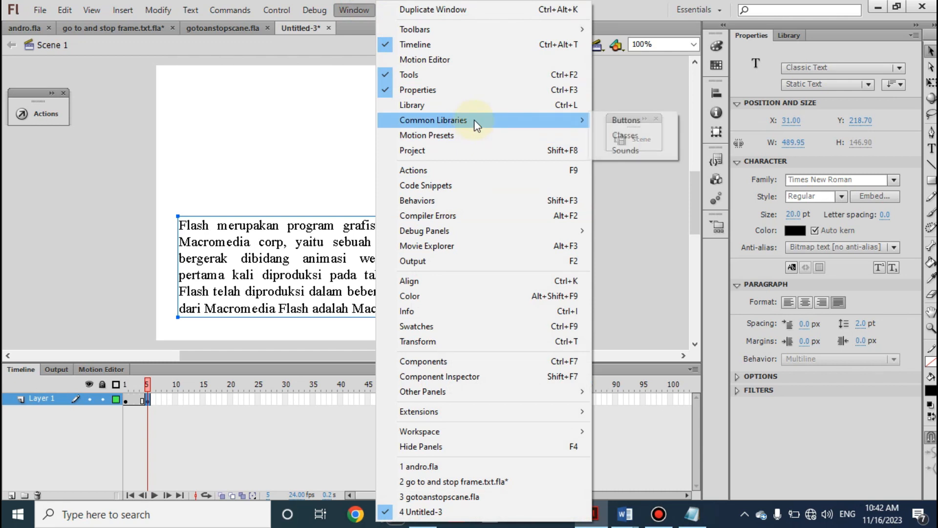
{"action": "left_click", "coordinate": [616, 119]}
{"action": "left_click_drag", "start_coordinate": [471, 195], "coordinate": [612, 175]}
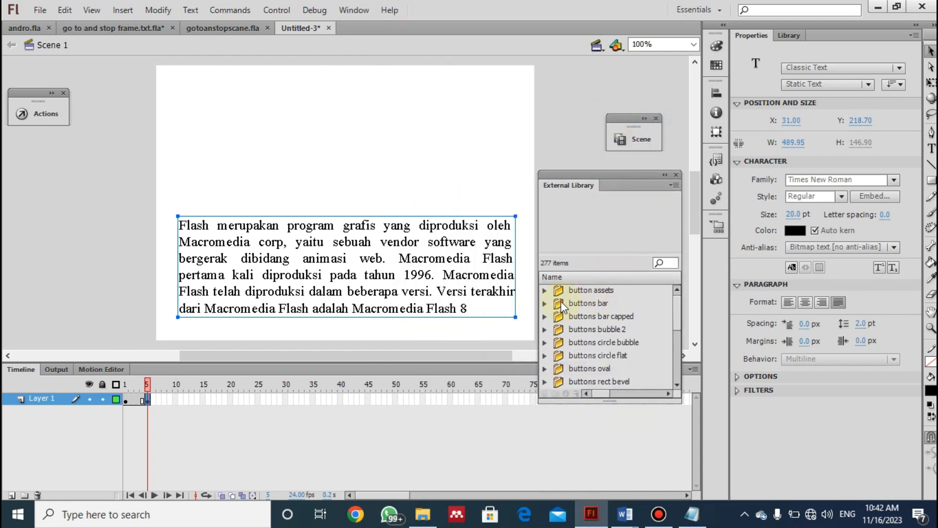
- Place a bar blue button from the buttons bar folder above the paragraph on frame 5 and enlarge it to about 138 by 52 px
{"action": "left_click", "coordinate": [545, 303]}
{"action": "left_click", "coordinate": [602, 316]}
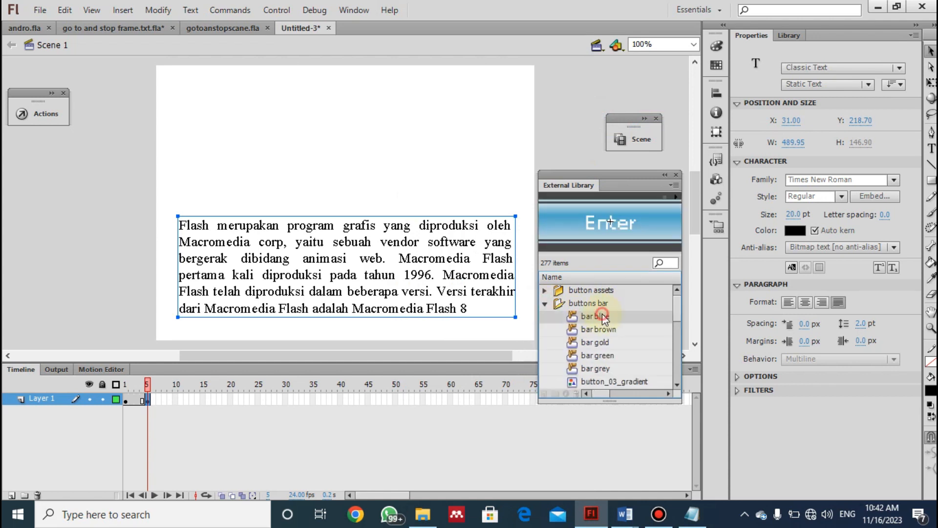
{"action": "left_click_drag", "start_coordinate": [586, 232], "coordinate": [334, 149]}
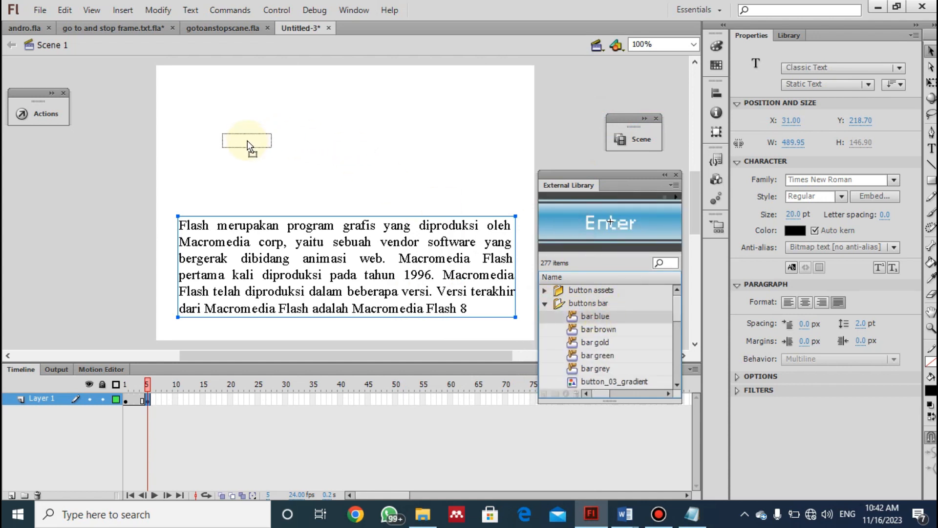
{"action": "left_click_drag", "start_coordinate": [247, 142], "coordinate": [248, 142]}
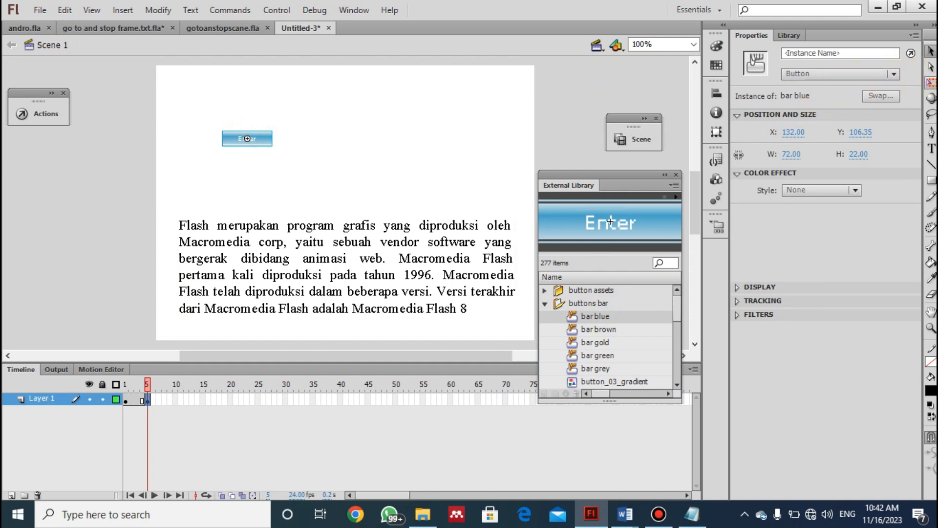
{"action": "left_click", "coordinate": [931, 83]}
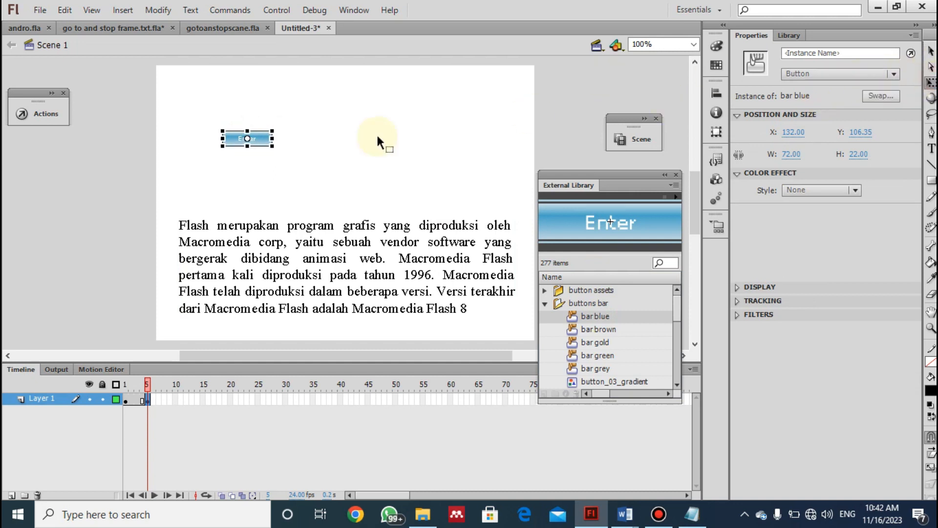
{"action": "left_click_drag", "start_coordinate": [272, 148], "coordinate": [246, 122]}
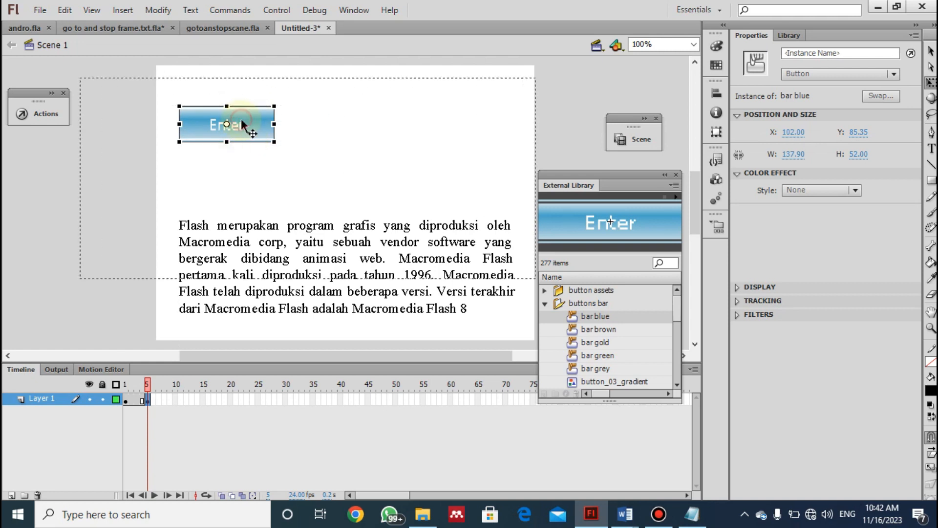
- Change the label inside the bar blue button on frame 5 to "Kembali" and return to Scene 1
{"action": "double_click", "coordinate": [245, 128]}
{"action": "left_click", "coordinate": [136, 400]}
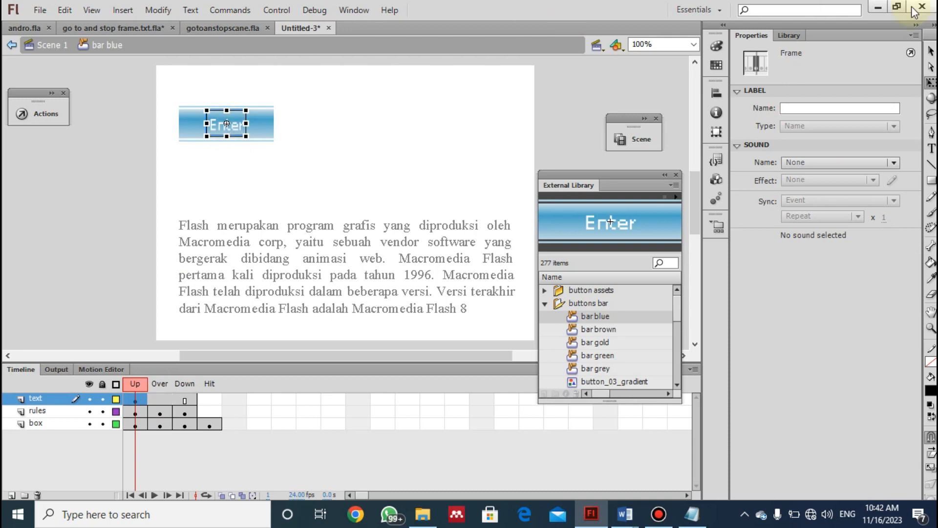
{"action": "left_click", "coordinate": [931, 148]}
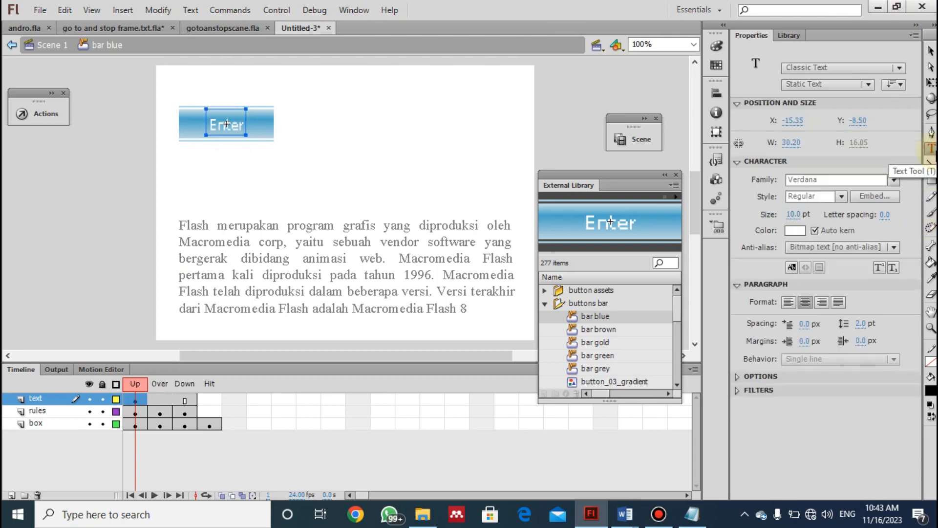
{"action": "left_click", "coordinate": [232, 126]}
{"action": "double_click", "coordinate": [234, 126]}
{"action": "type", "text": "K"}
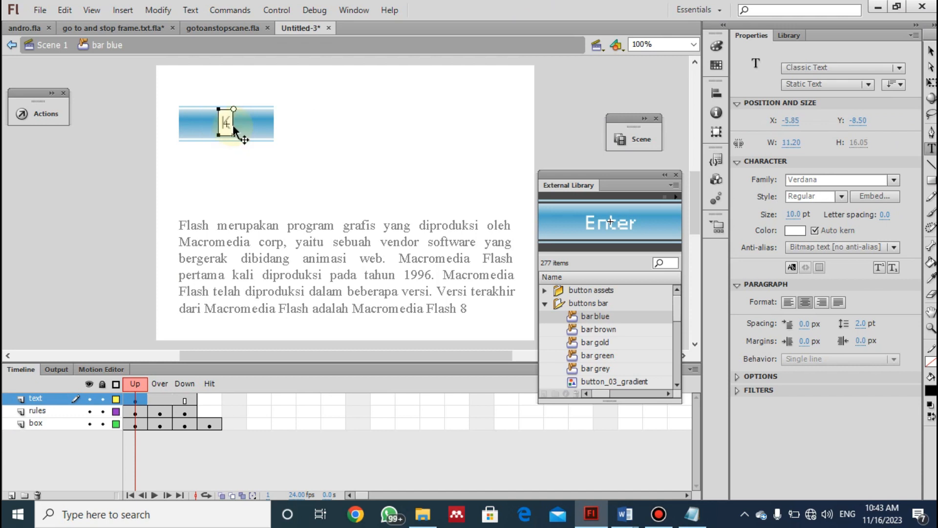
{"action": "type", "text": "embali"}
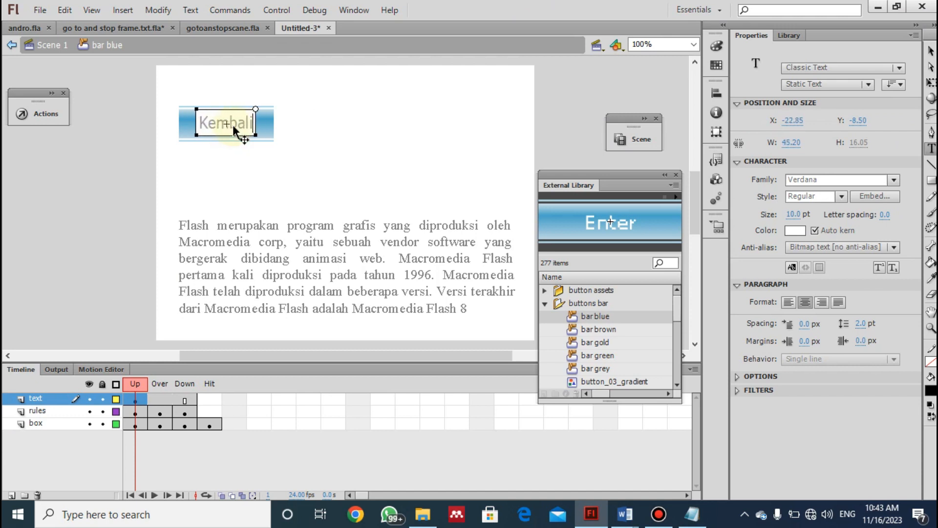
{"action": "left_click", "coordinate": [931, 50]}
{"action": "left_click", "coordinate": [344, 152]}
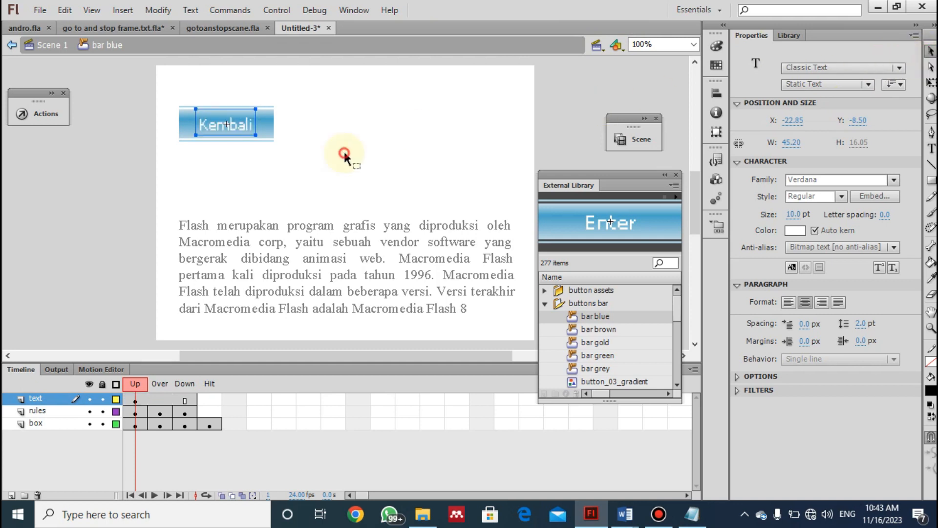
{"action": "left_click", "coordinate": [9, 46]}
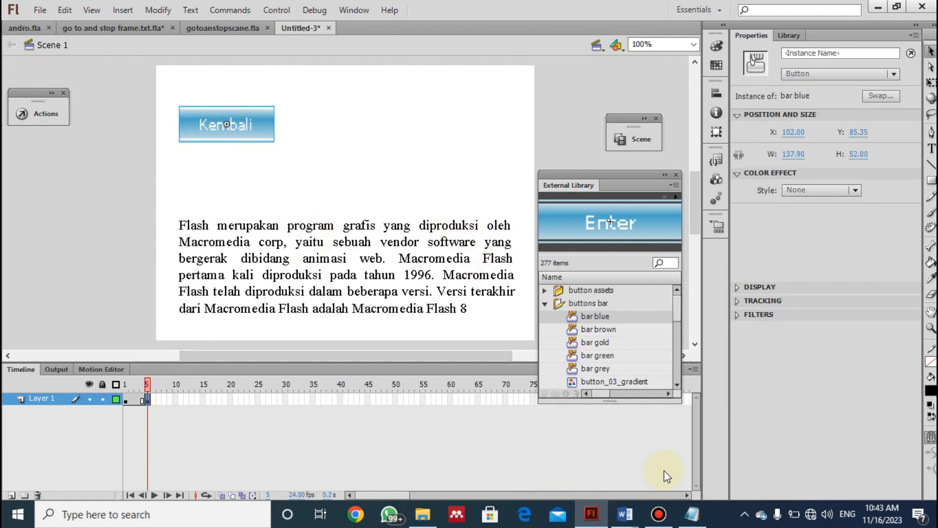
- Switch to Notepad, add the fifth instruction line, "5. membuat action stop setiap frame", and return to Flash
{"action": "left_click", "coordinate": [692, 515]}
{"action": "key", "text": "Return"}
{"action": "type", "text": "5. membuat action stop setiap frame"}
{"action": "left_click", "coordinate": [459, 159]}
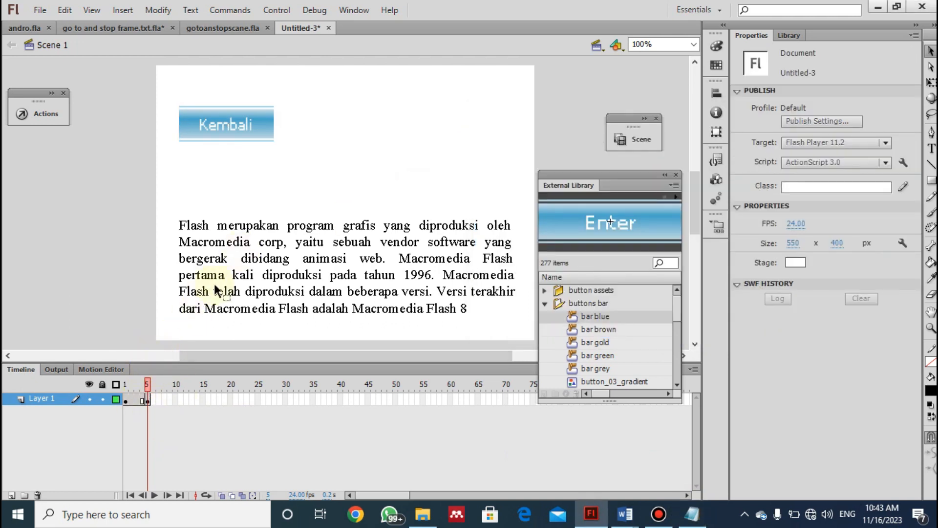
- View frames 5 and 1, test the movie without stop actions, and close the preview
{"action": "left_click", "coordinate": [149, 399]}
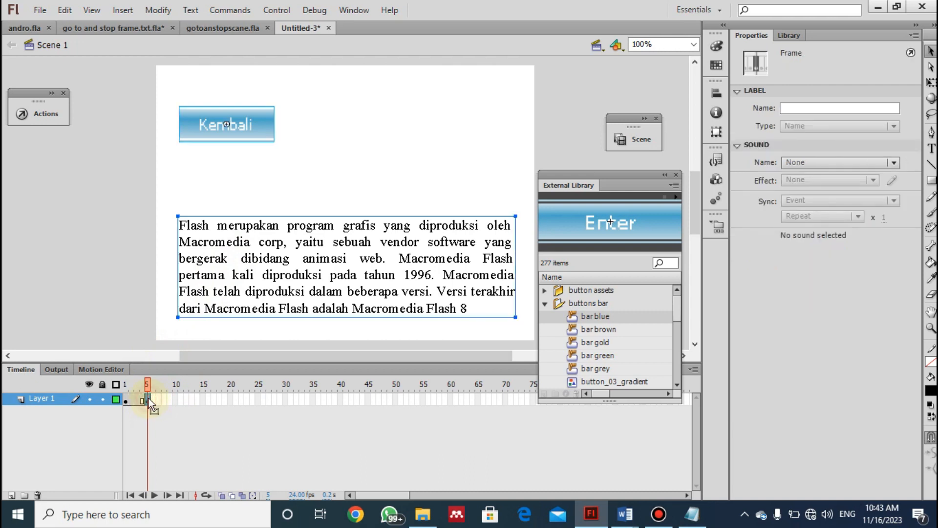
{"action": "left_click", "coordinate": [126, 398]}
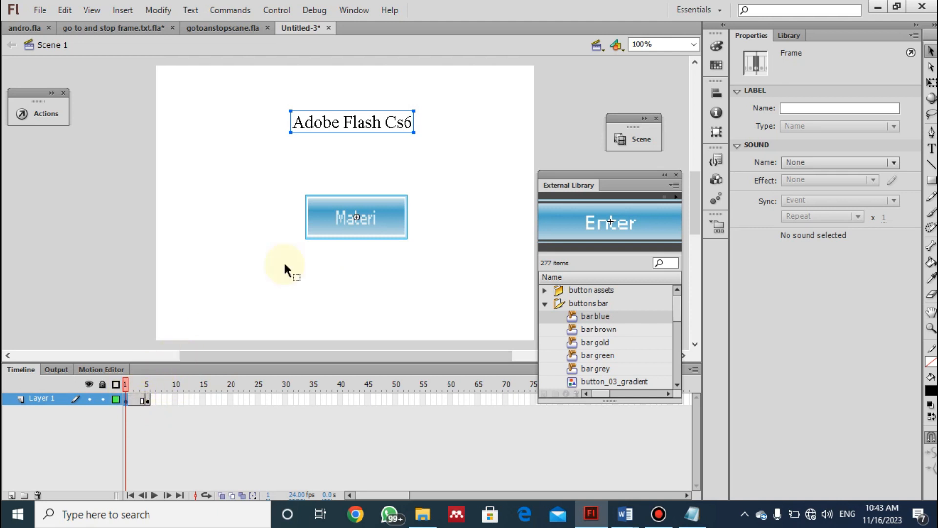
{"action": "key", "text": "ctrl+Return"}
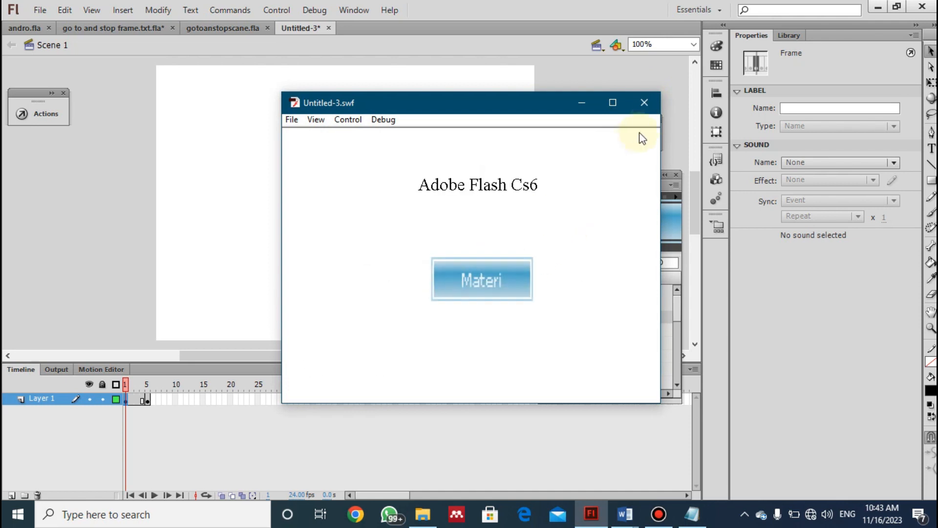
{"action": "left_click", "coordinate": [644, 103]}
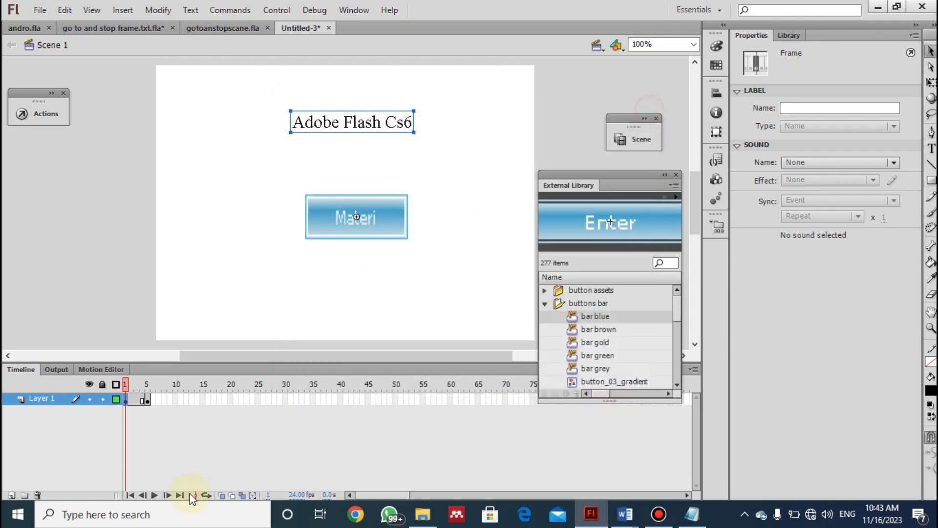
- Add the script stop(); to the keyframe on frame 5 of Layer 1 and collapse the script editor
{"action": "left_click", "coordinate": [146, 400]}
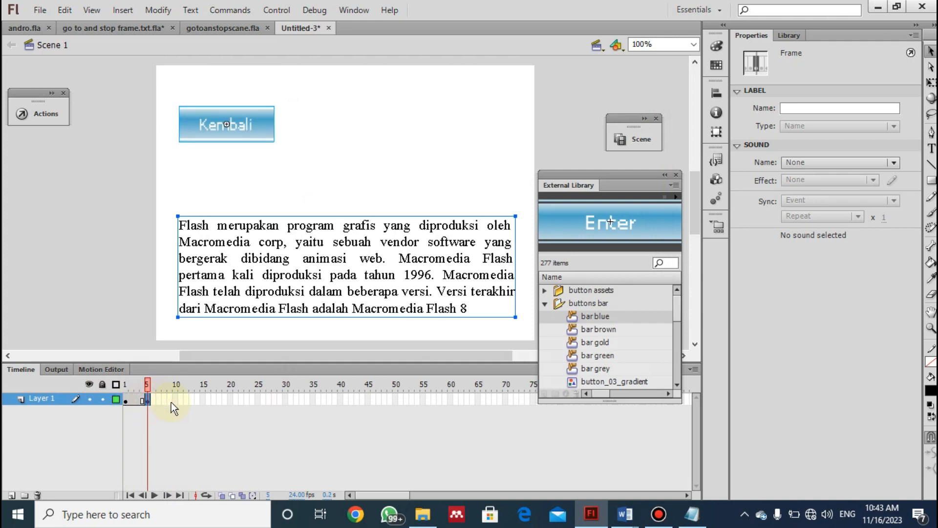
{"action": "key", "text": "F9"}
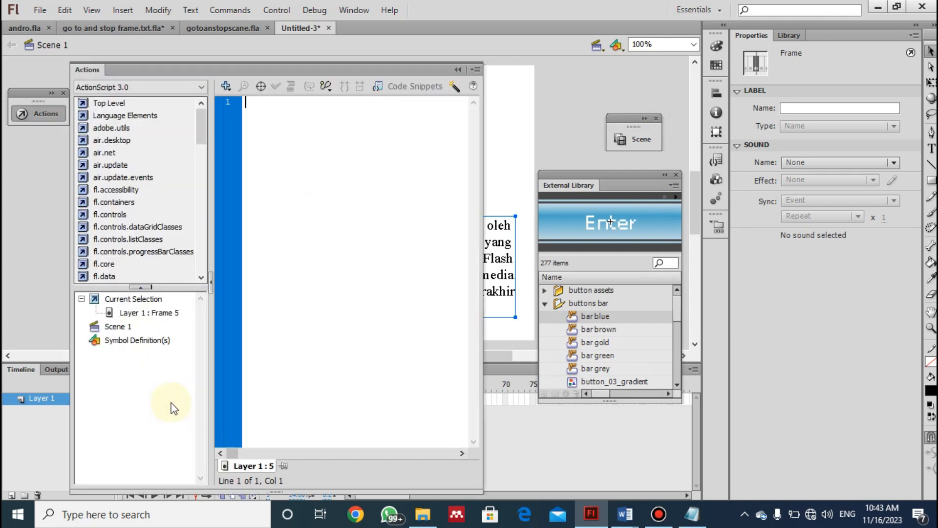
{"action": "left_click", "coordinate": [459, 71]}
{"action": "right_click", "coordinate": [146, 401]}
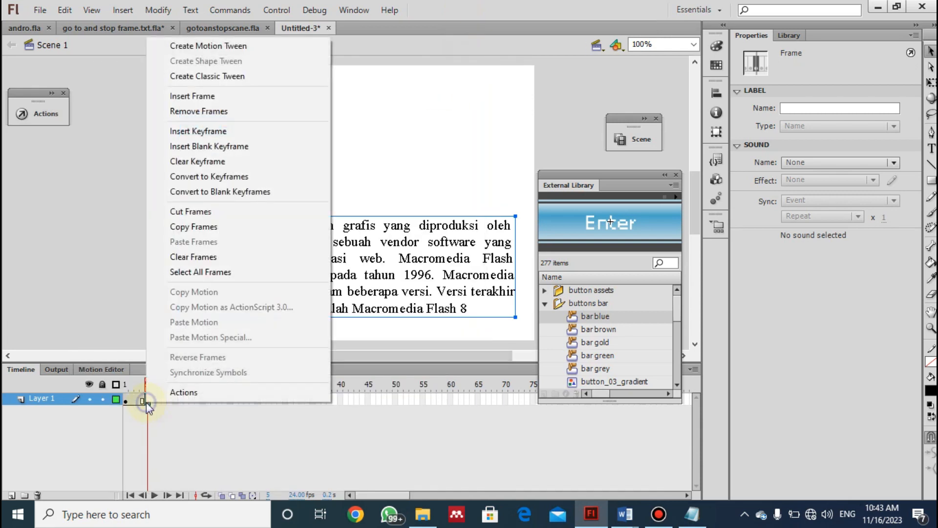
{"action": "left_click", "coordinate": [172, 391]}
{"action": "type", "text": "stop();"}
{"action": "left_click", "coordinate": [459, 70]}
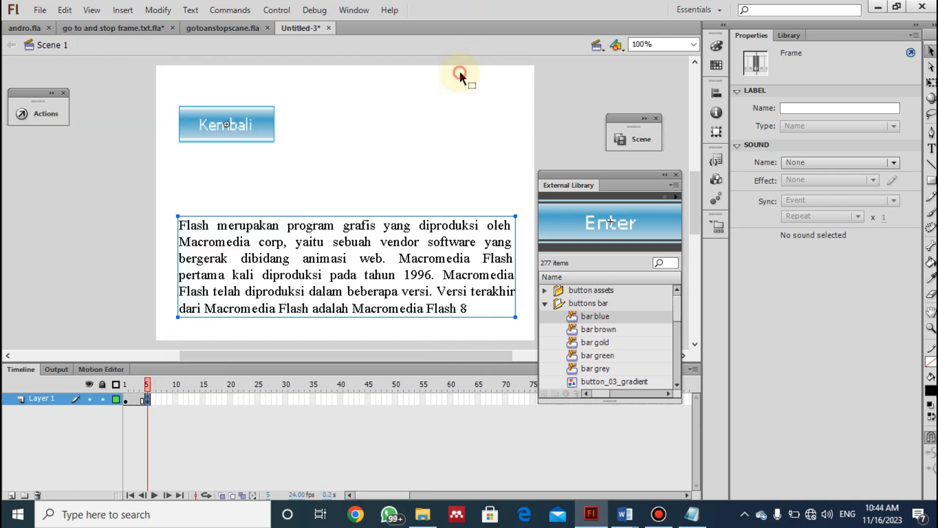
- Add the script stop(); to the keyframe on frame 1 of Layer 1 and collapse the script editor
{"action": "left_click", "coordinate": [125, 397]}
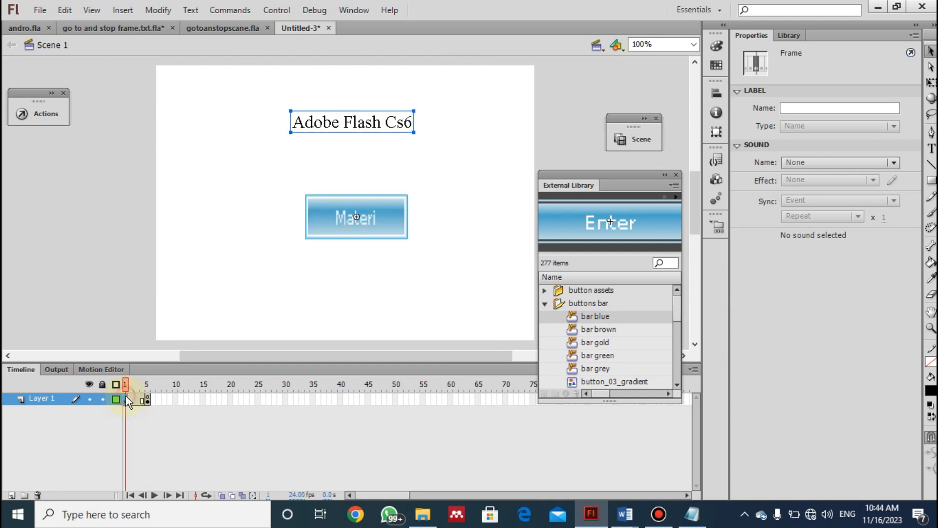
{"action": "key", "text": "F9"}
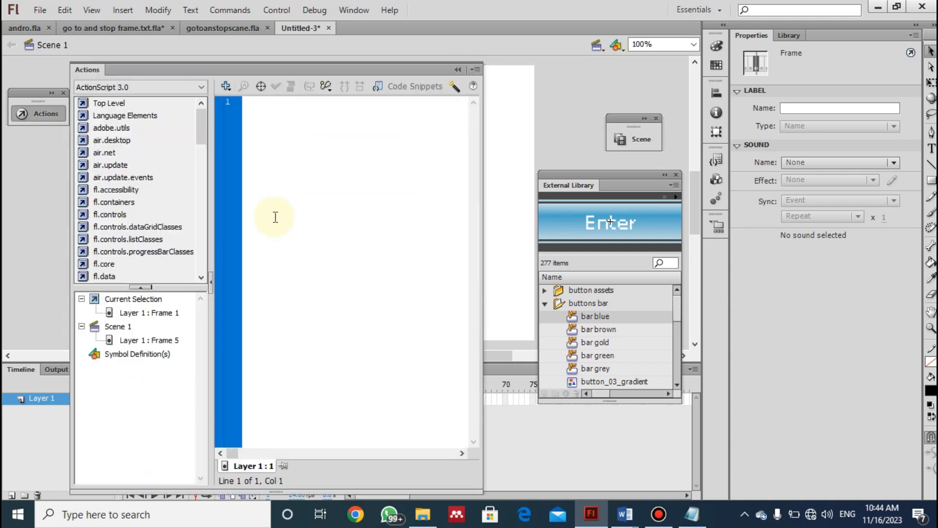
{"action": "type", "text": "stop()"}
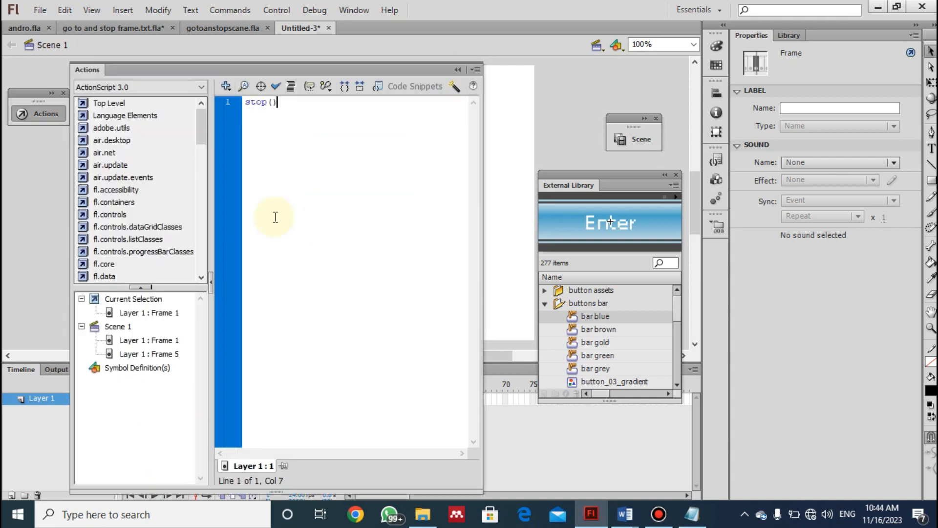
{"action": "type", "text": ";"}
{"action": "left_click", "coordinate": [459, 71]}
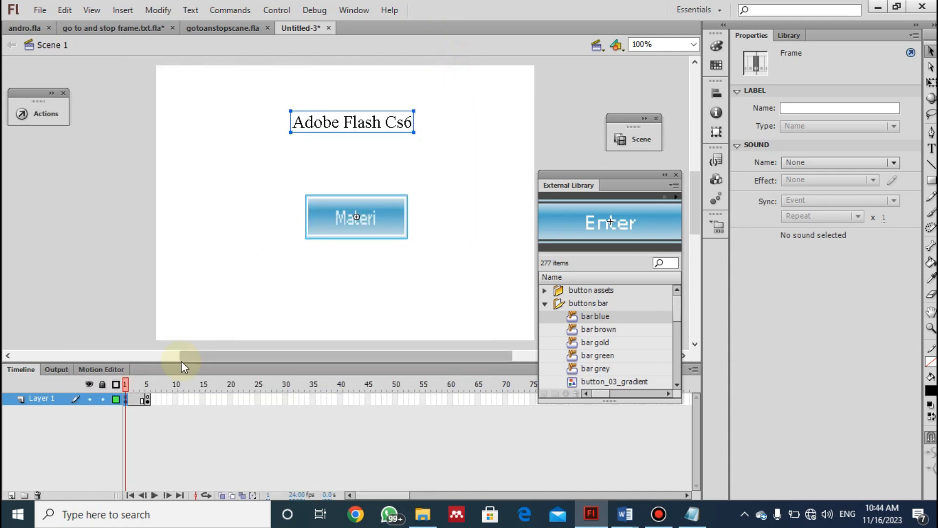
- Switch to Notepad, add the sixth line, "6. script goto and stop frame untuk kedua tombol", and return to Flash
{"action": "left_click", "coordinate": [145, 400]}
{"action": "left_click", "coordinate": [249, 163]}
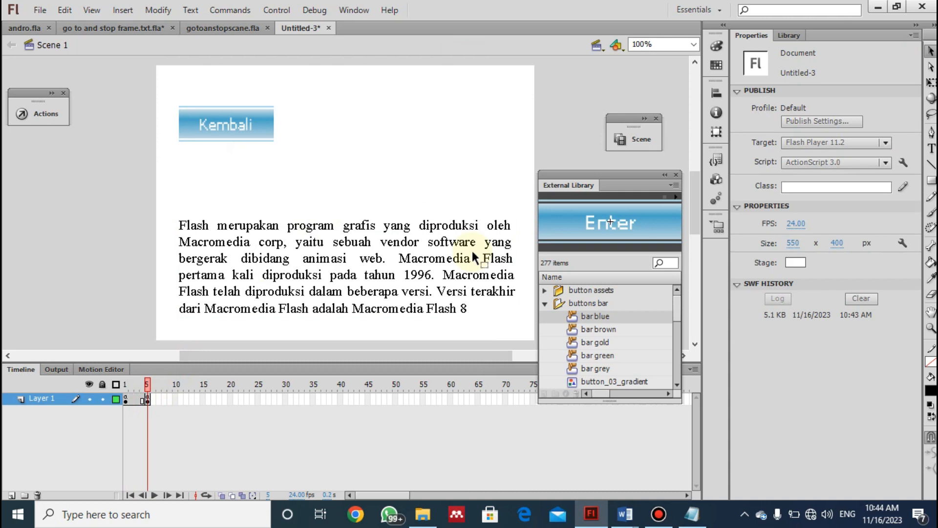
{"action": "left_click", "coordinate": [704, 510]}
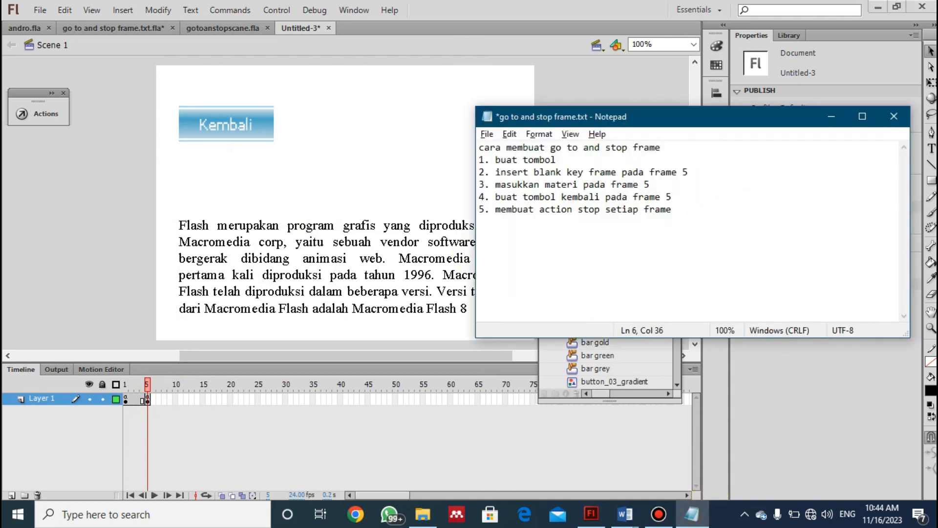
{"action": "type", "text": "6. script goto a"}
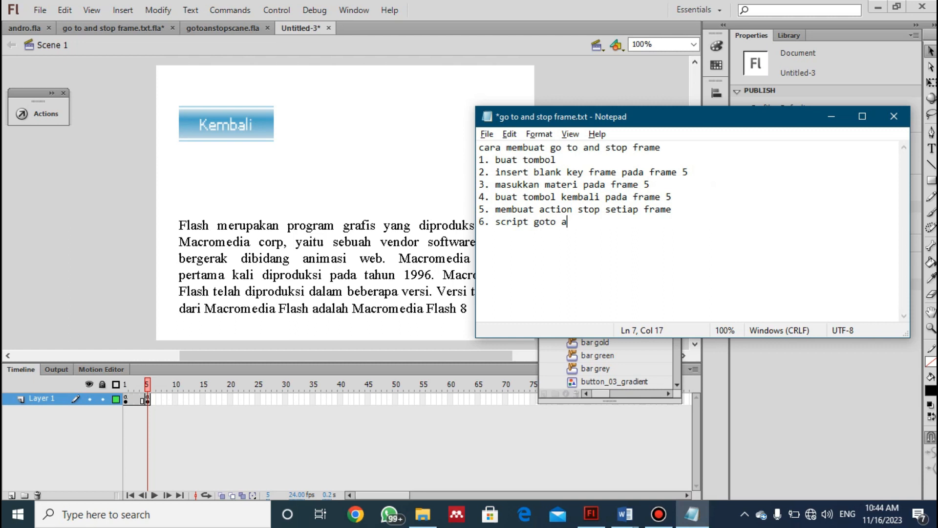
{"action": "type", "text": "nd stop frame untuk ekdua"}
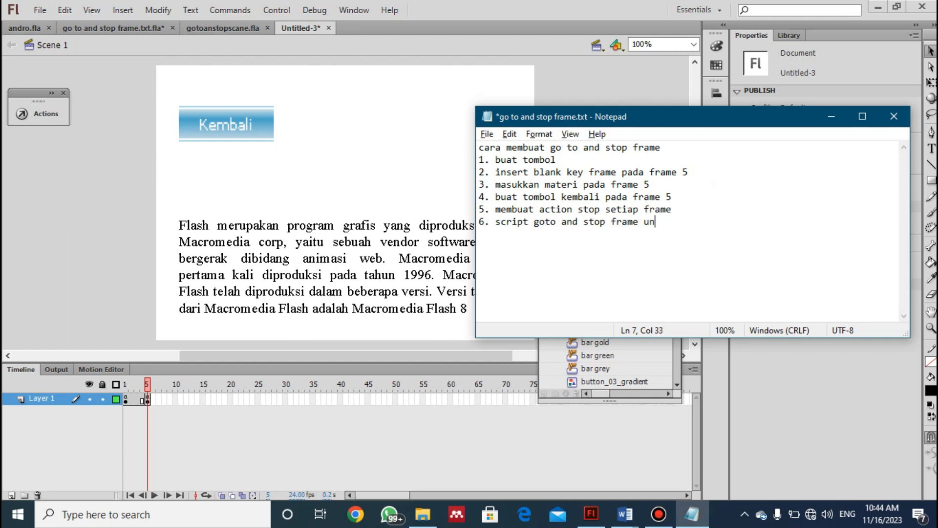
{"action": "key", "text": "BackSpace"}
{"action": "key", "text": "BackSpace"}
{"action": "key", "text": "BackSpace"}
{"action": "key", "text": "BackSpace"}
{"action": "key", "text": "BackSpace"}
{"action": "type", "text": "kedua tombol"}
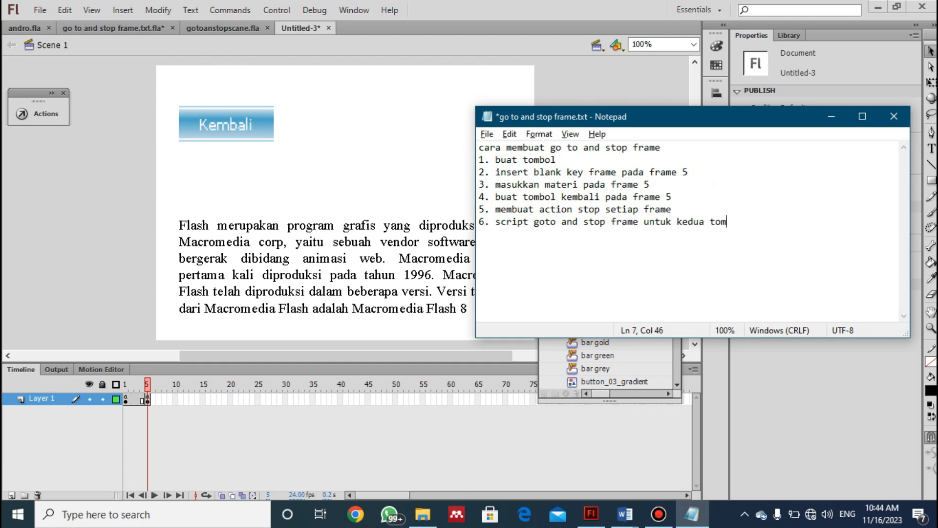
{"action": "left_click", "coordinate": [342, 132]}
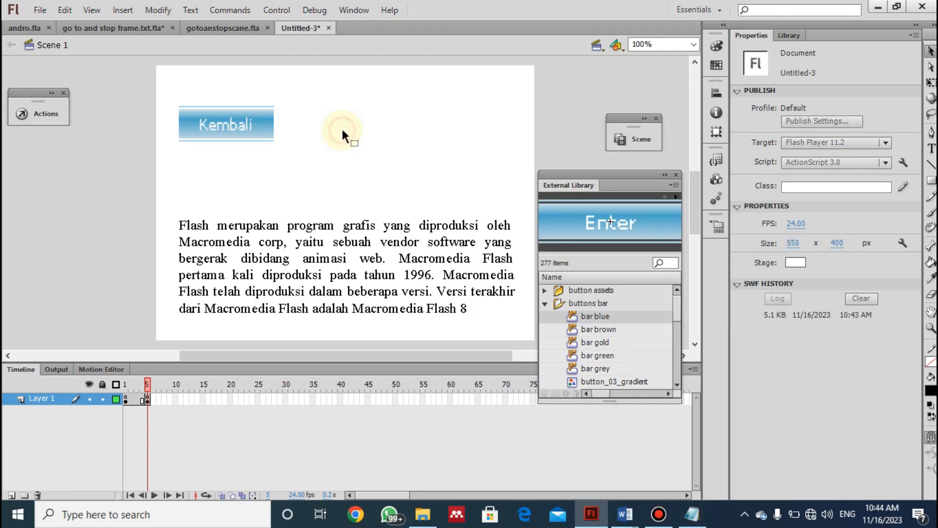
- Examine the Materi button on frame 1 and the Kembali button on frame 5, alternating between the two frames
{"action": "left_click", "coordinate": [125, 400]}
{"action": "left_click", "coordinate": [146, 400]}
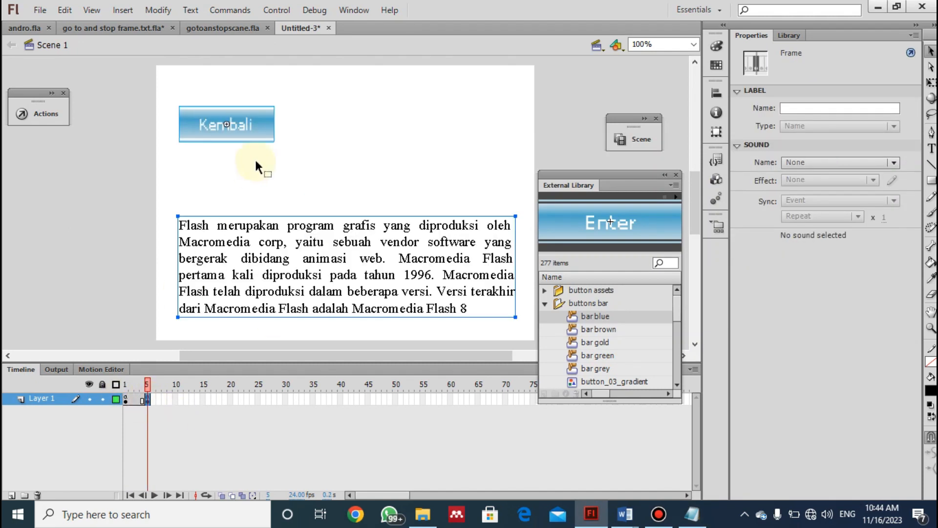
{"action": "left_click", "coordinate": [125, 399]}
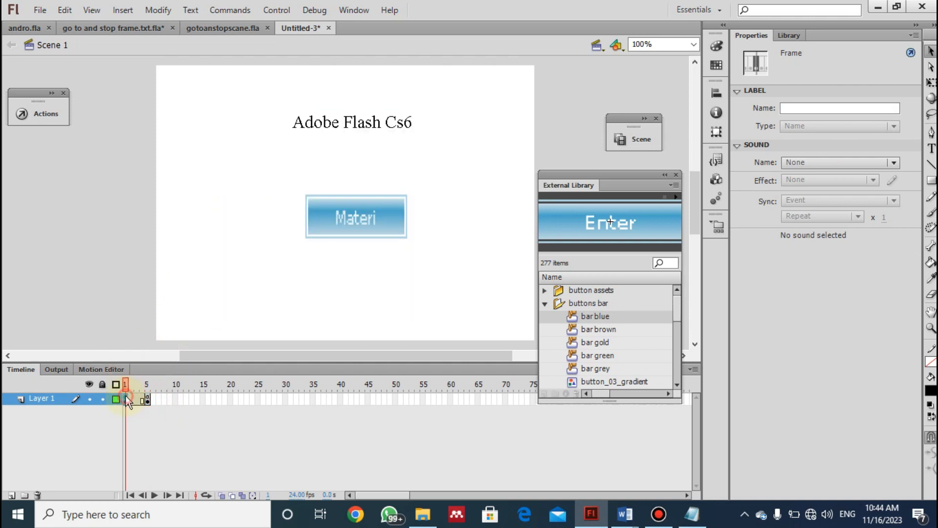
{"action": "left_click", "coordinate": [466, 166]}
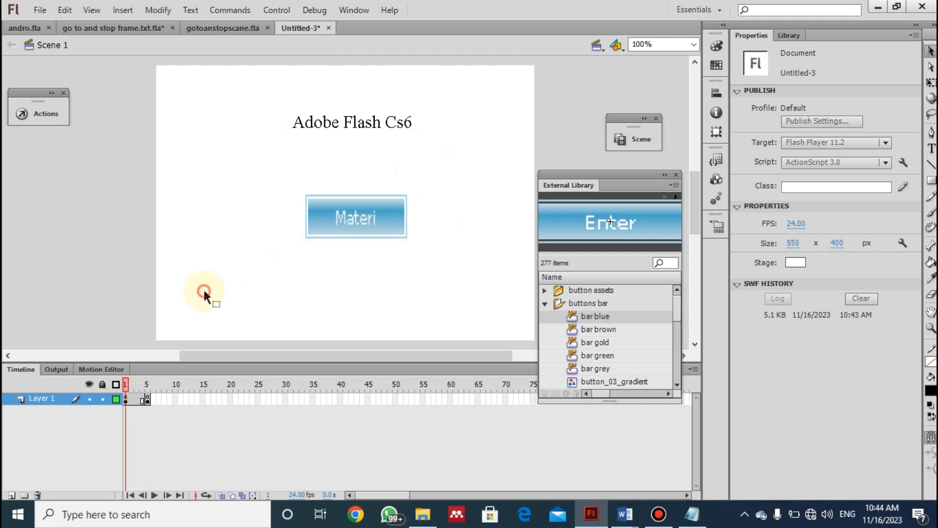
{"action": "left_click", "coordinate": [146, 400]}
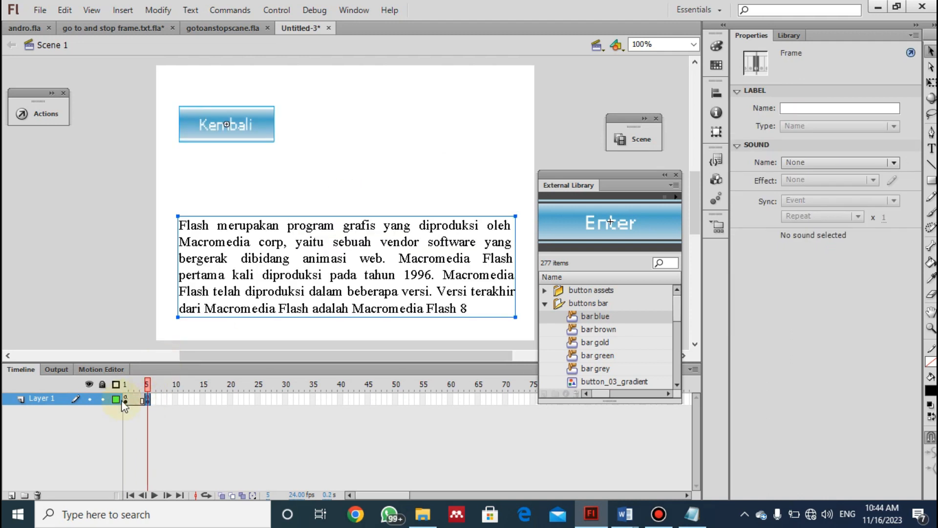
{"action": "left_click", "coordinate": [125, 399]}
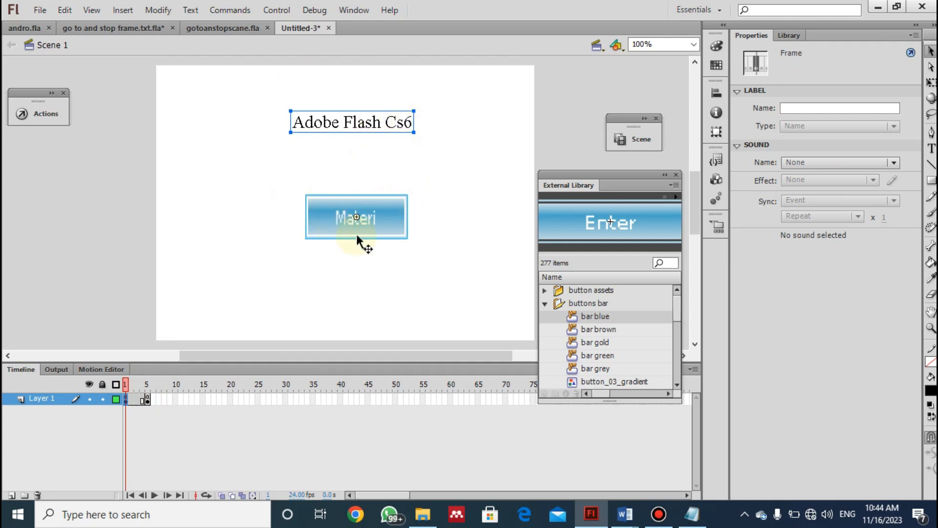
{"action": "left_click", "coordinate": [384, 225]}
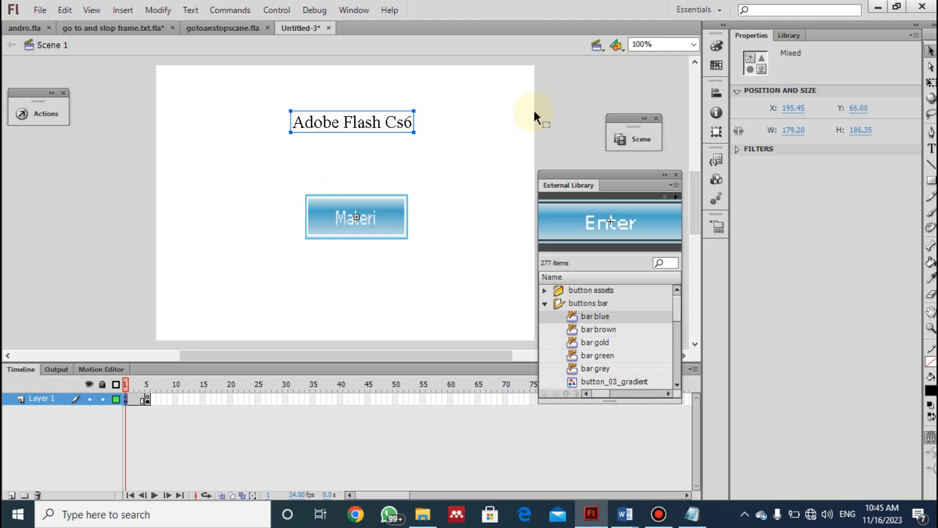
{"action": "left_click", "coordinate": [508, 104]}
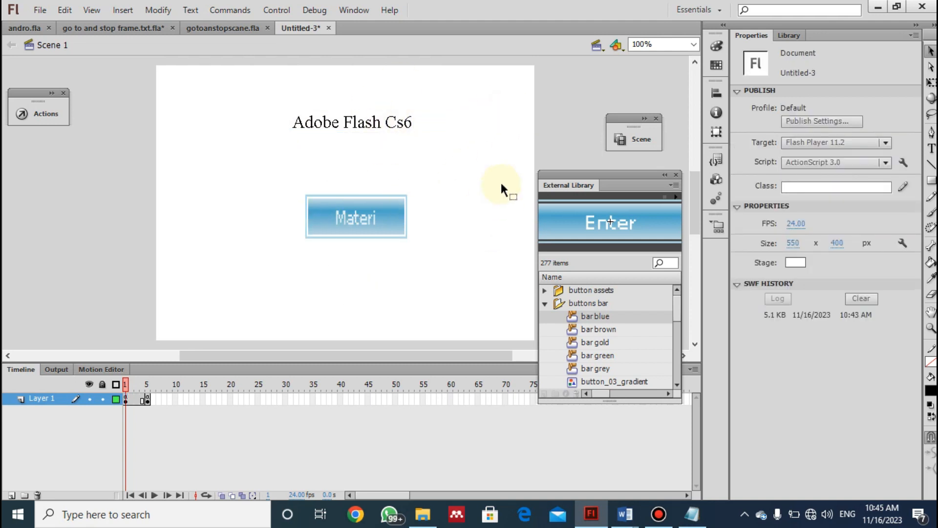
- Apply the Click to Go to Frame and Stop code snippet to the Materi button on frame 1, accepting the instance name button_1
{"action": "left_click", "coordinate": [328, 219]}
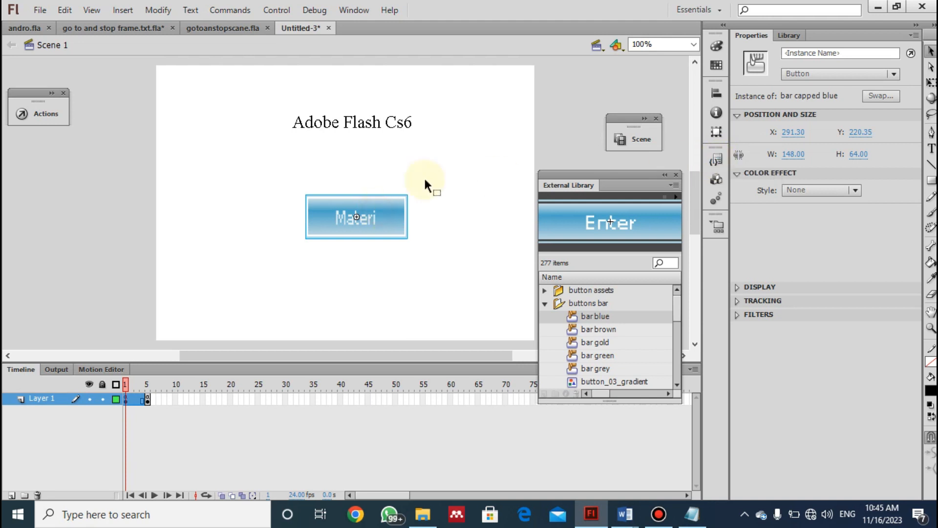
{"action": "left_click", "coordinate": [720, 166]}
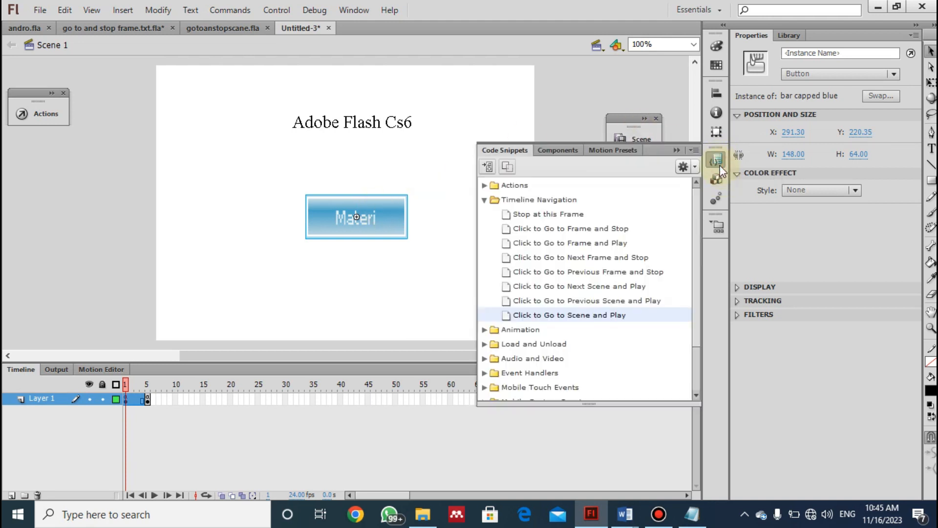
{"action": "left_click", "coordinate": [484, 199]}
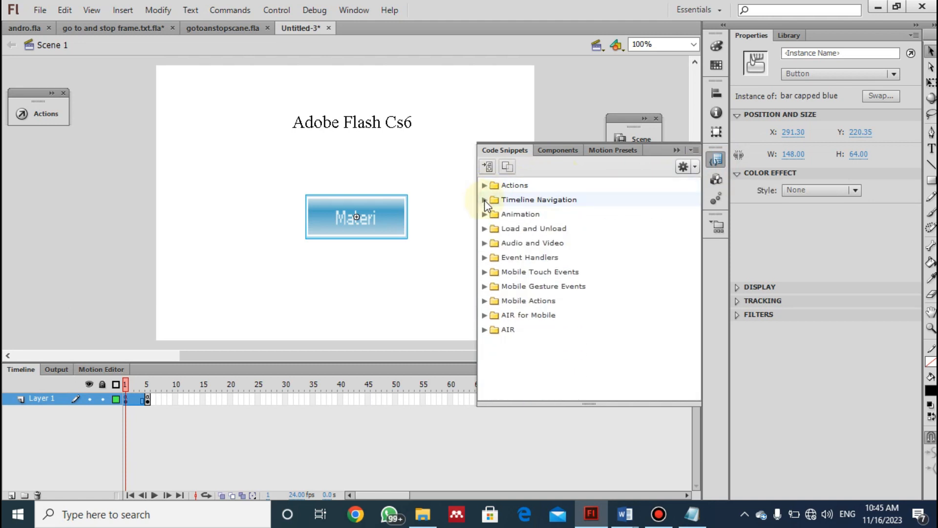
{"action": "left_click", "coordinate": [484, 200]}
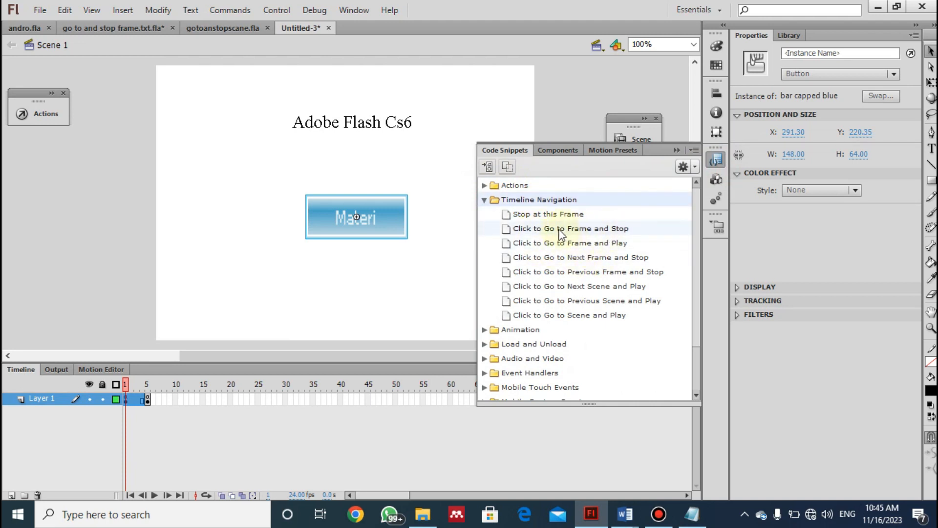
{"action": "double_click", "coordinate": [589, 229]}
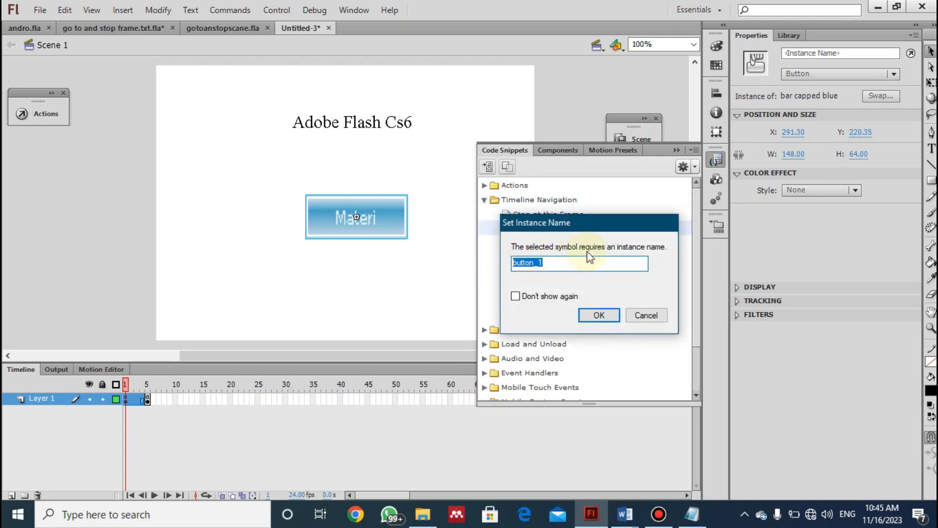
{"action": "left_click", "coordinate": [595, 316]}
- Examine the generated frame 1 script, especially the frame number in its gotoAndStop call, and collapse the script editor
{"action": "left_click", "coordinate": [372, 230]}
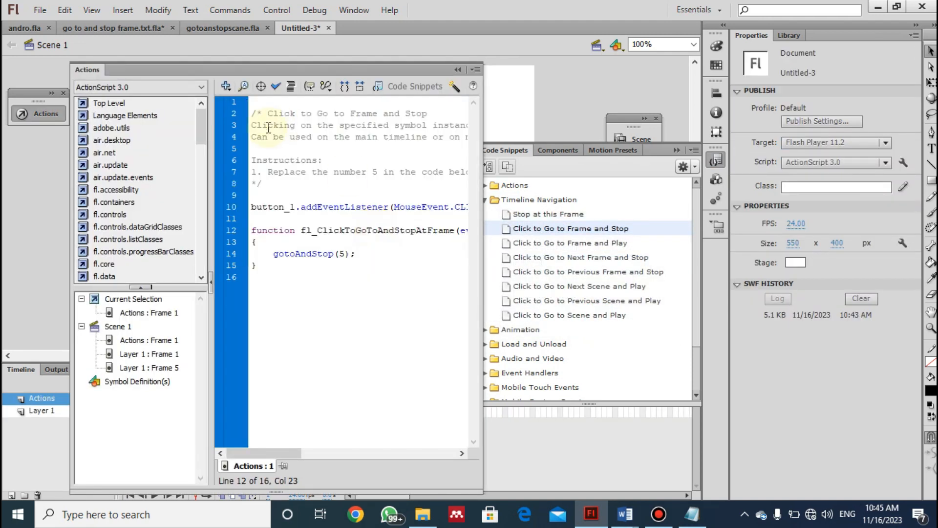
{"action": "key", "text": "Right"}
{"action": "key", "text": "Right"}
{"action": "key", "text": "Right"}
{"action": "key", "text": "Right"}
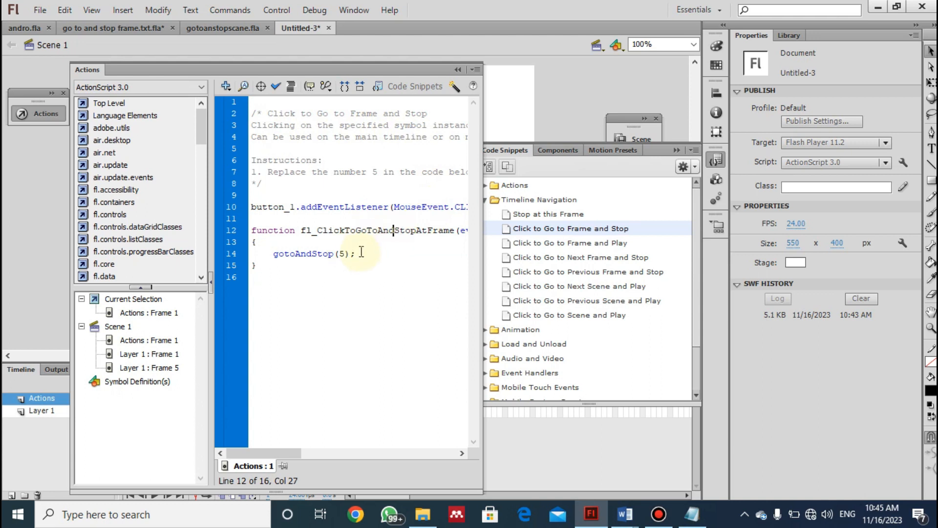
{"action": "left_click", "coordinate": [595, 230]}
{"action": "left_click", "coordinate": [333, 254]}
{"action": "key", "text": "Right"}
{"action": "key", "text": "Right"}
{"action": "key", "text": "Right"}
{"action": "key", "text": "Right"}
{"action": "key", "text": "Right"}
{"action": "key", "text": "Right"}
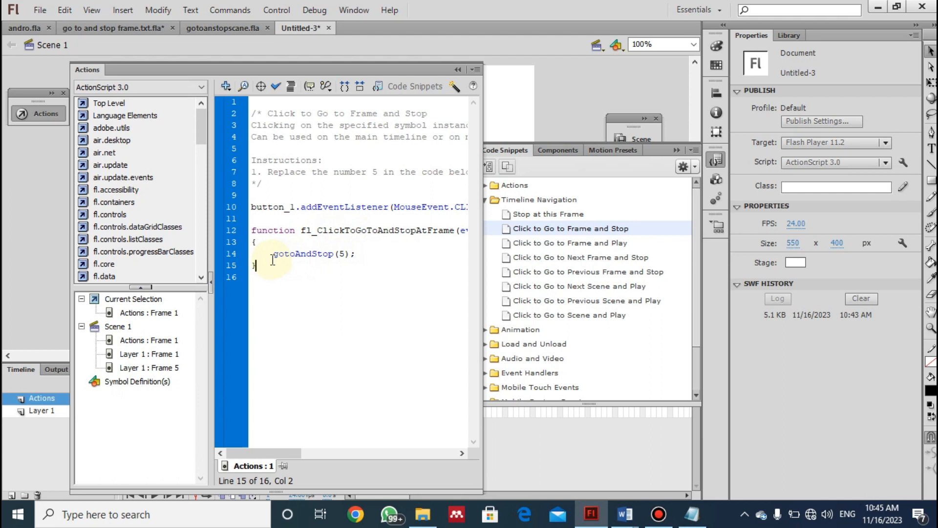
{"action": "left_click", "coordinate": [344, 254]}
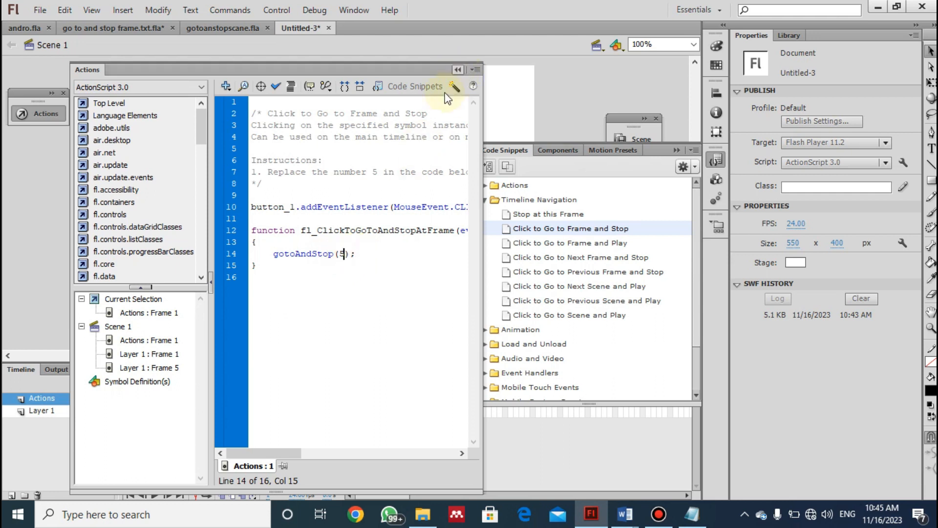
{"action": "left_click", "coordinate": [361, 252]}
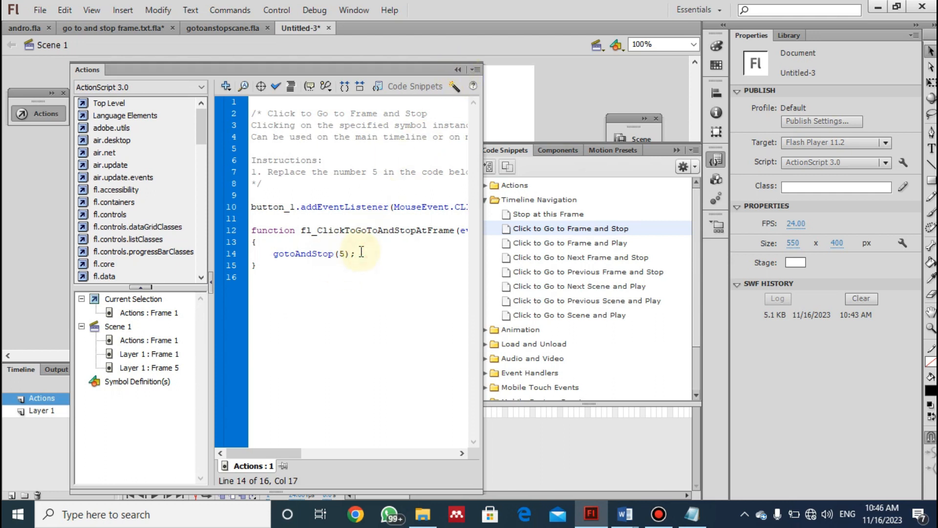
{"action": "left_click", "coordinate": [341, 253]}
{"action": "left_click", "coordinate": [344, 254]}
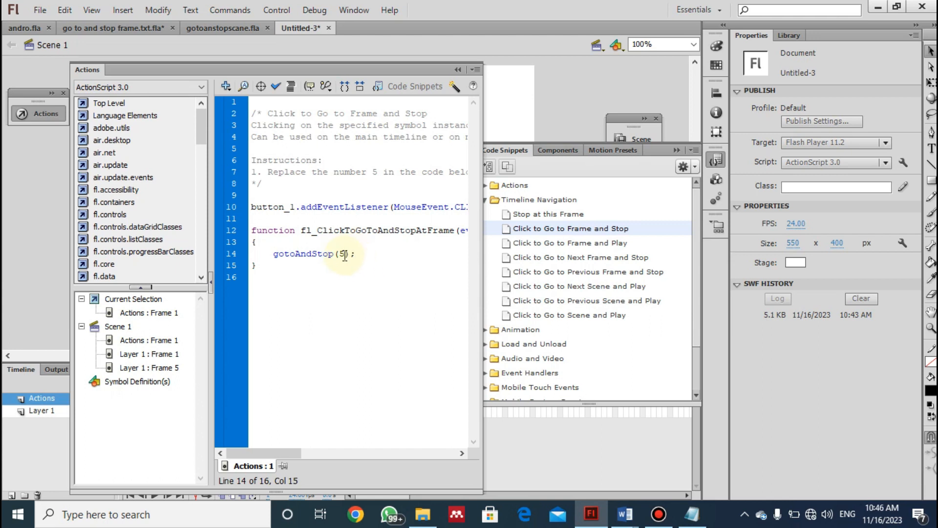
{"action": "key", "text": "Left"}
{"action": "key", "text": "Right"}
{"action": "key", "text": "Right"}
{"action": "key", "text": "Right"}
{"action": "key", "text": "Left"}
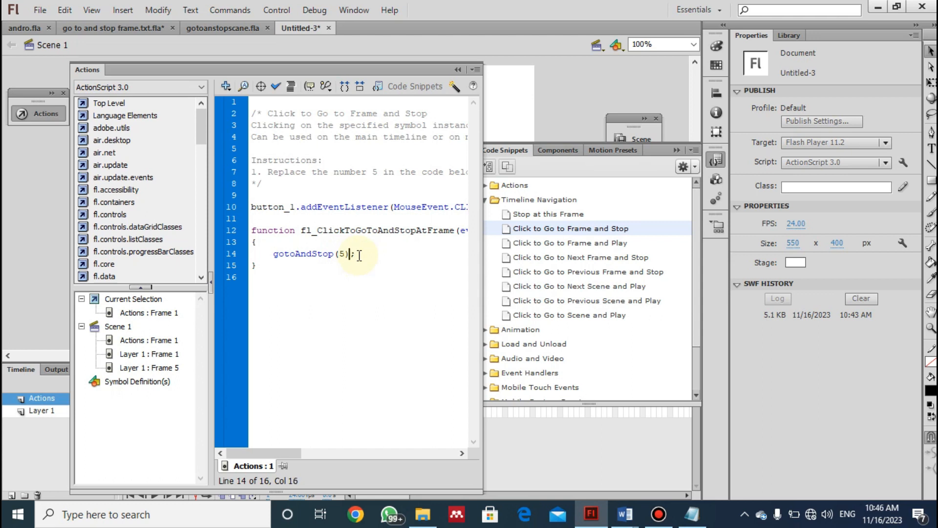
{"action": "left_click", "coordinate": [456, 70]}
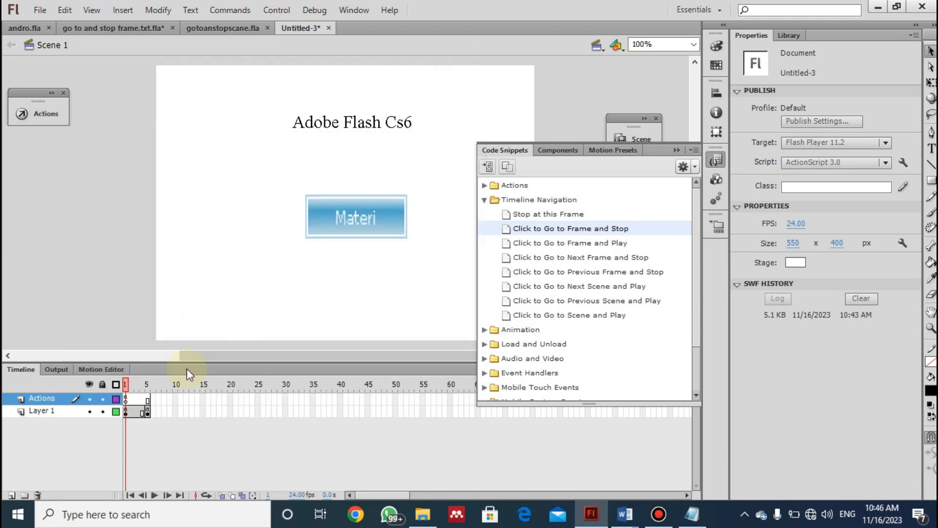
- Apply the Click to Go to Frame and Stop code snippet to the Kembali button on frame 5, accepting the instance name button_2
{"action": "left_click", "coordinate": [324, 219]}
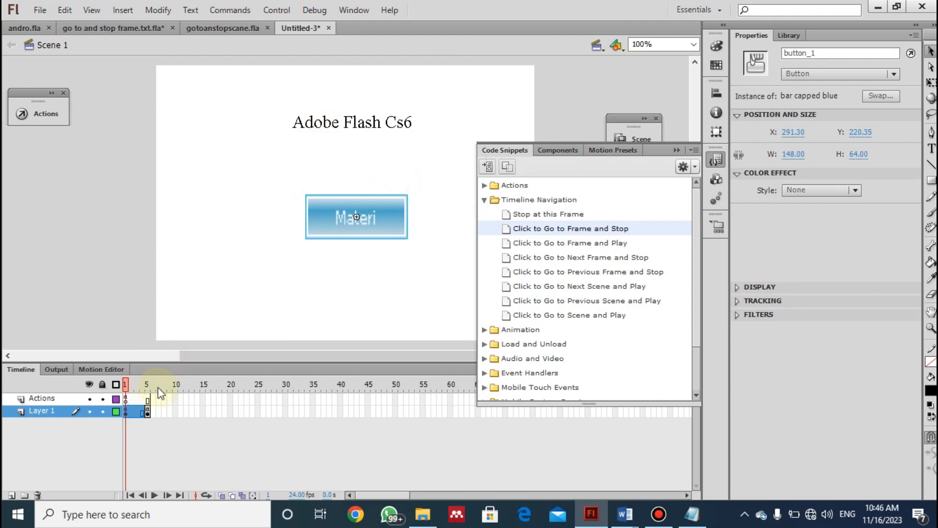
{"action": "left_click", "coordinate": [148, 410]}
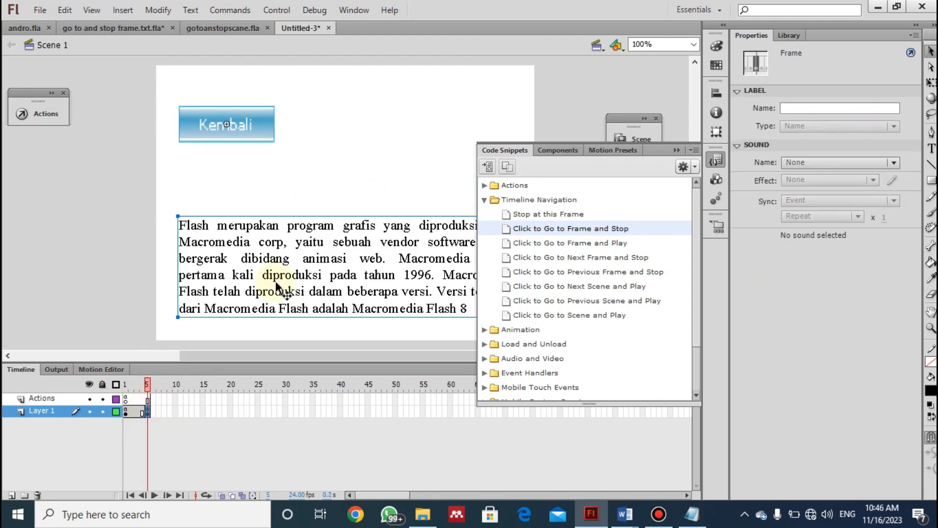
{"action": "left_click", "coordinate": [341, 146]}
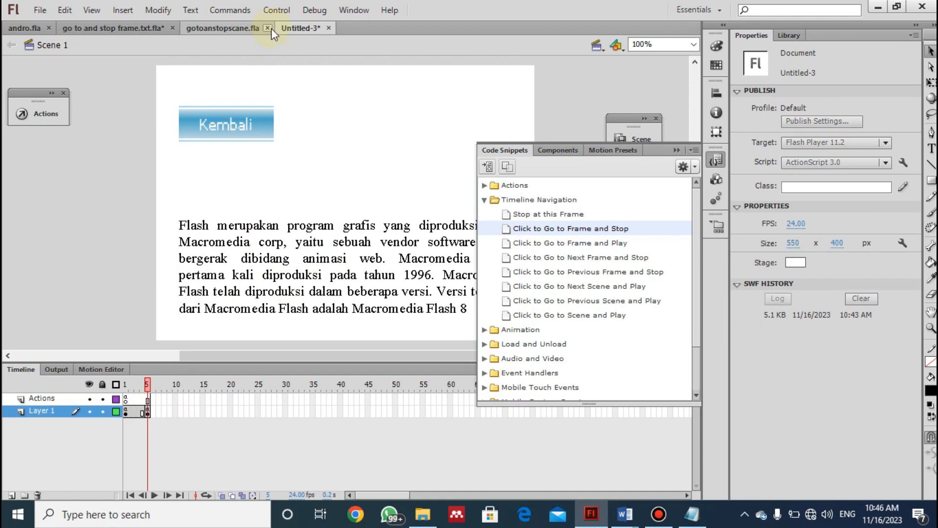
{"action": "left_click", "coordinate": [248, 123]}
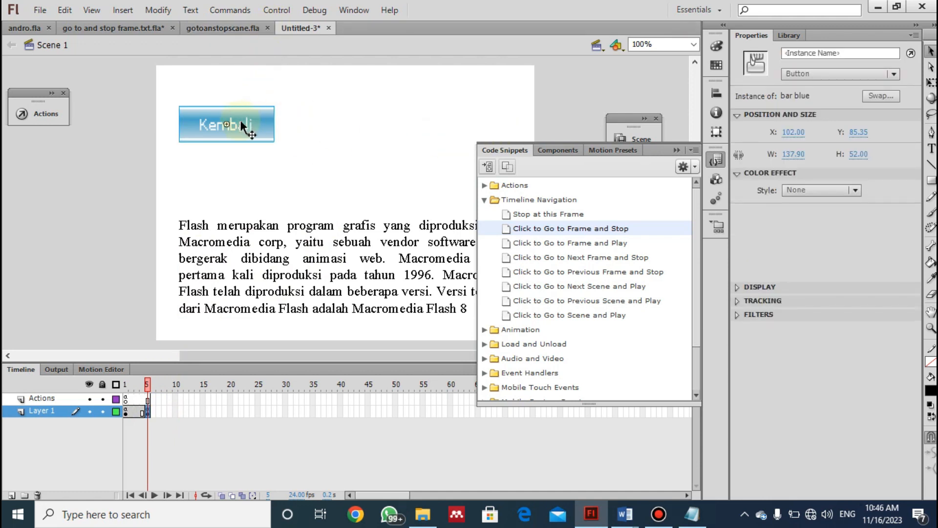
{"action": "left_click", "coordinate": [370, 195]}
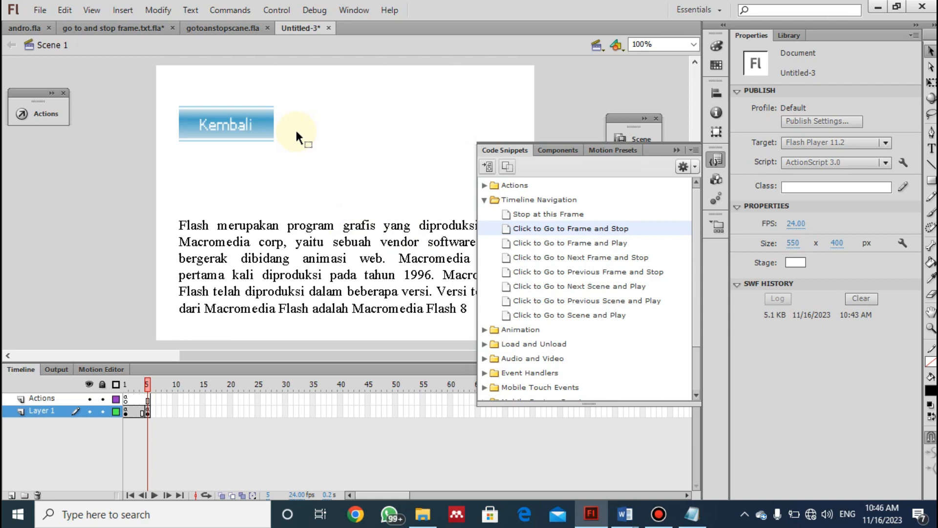
{"action": "left_click", "coordinate": [259, 120]}
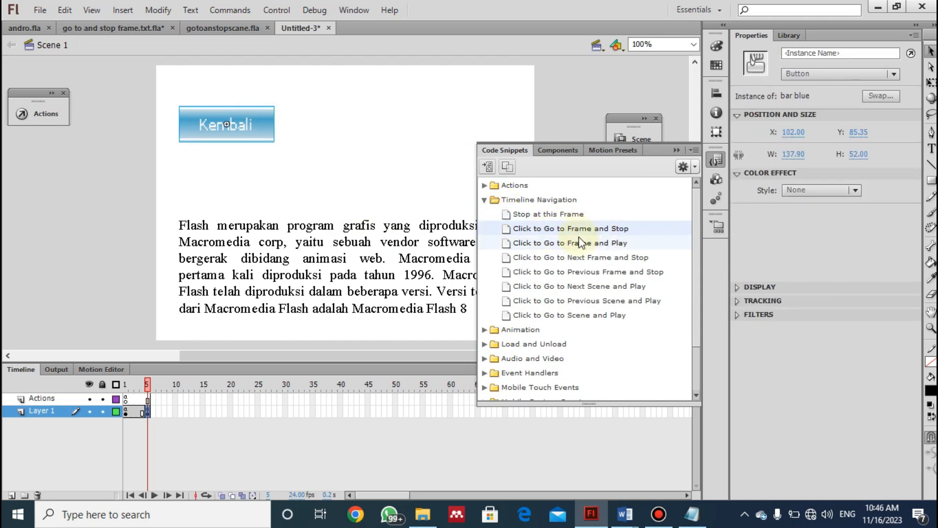
{"action": "left_click", "coordinate": [593, 229]}
{"action": "double_click", "coordinate": [595, 234]}
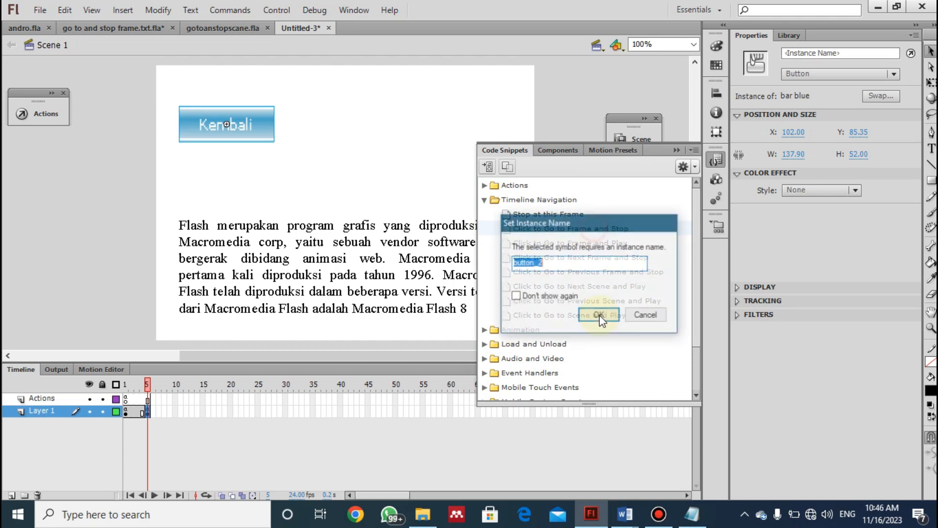
{"action": "left_click", "coordinate": [593, 315]}
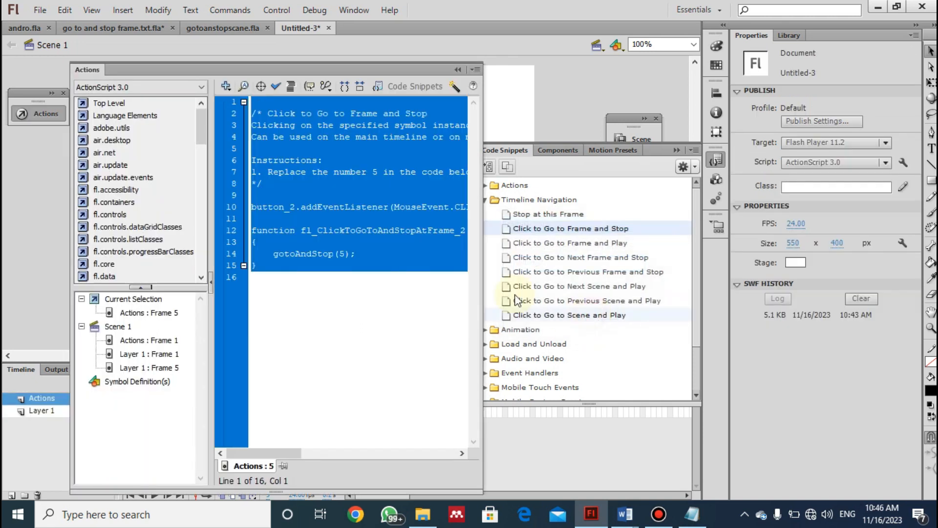
- Set the target frame in the Kembali button's gotoAndStop call to 1 and collapse the script editor
{"action": "left_click", "coordinate": [341, 238]}
{"action": "left_click", "coordinate": [342, 254]}
{"action": "left_click", "coordinate": [345, 255]}
{"action": "key", "text": "BackSpace"}
{"action": "type", "text": "1"}
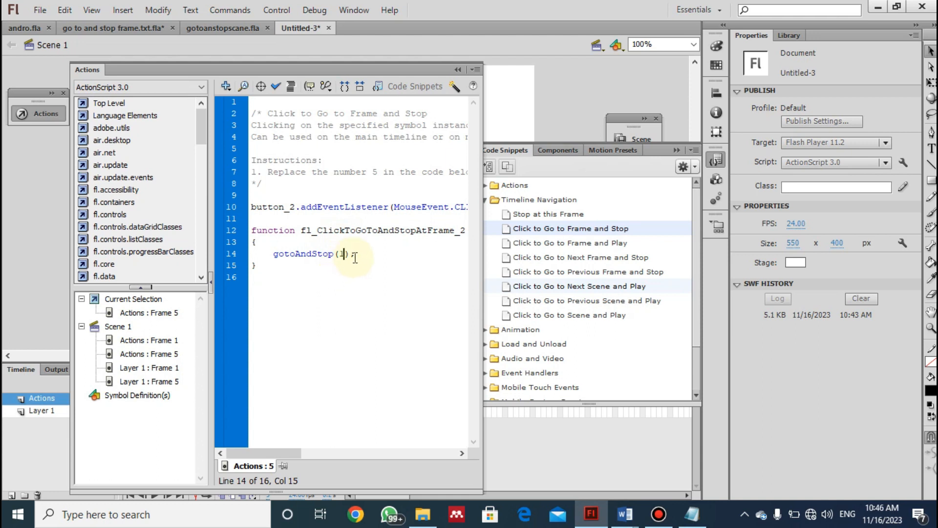
{"action": "left_click", "coordinate": [458, 69]}
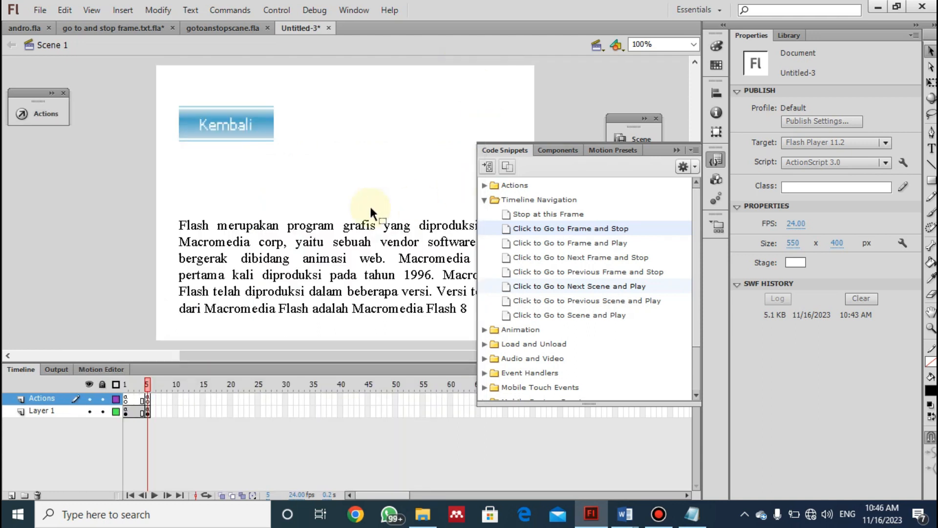
- Test the movie and try the Materi button's navigation in the preview
{"action": "key", "text": "ctrl+Return"}
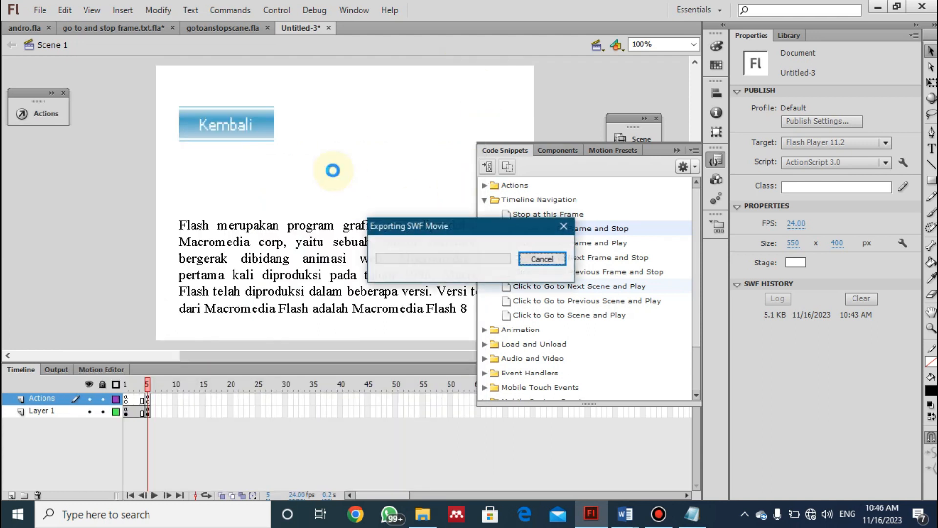
{"action": "left_click", "coordinate": [469, 264]}
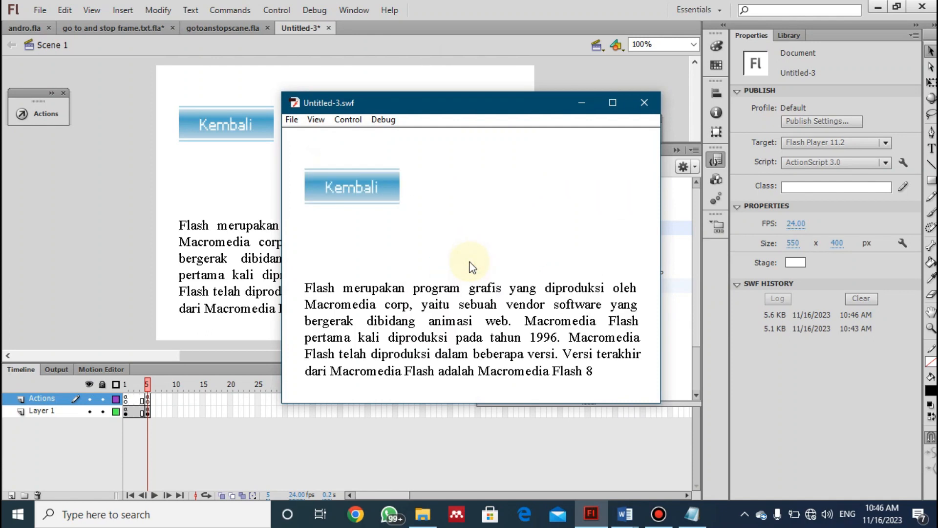